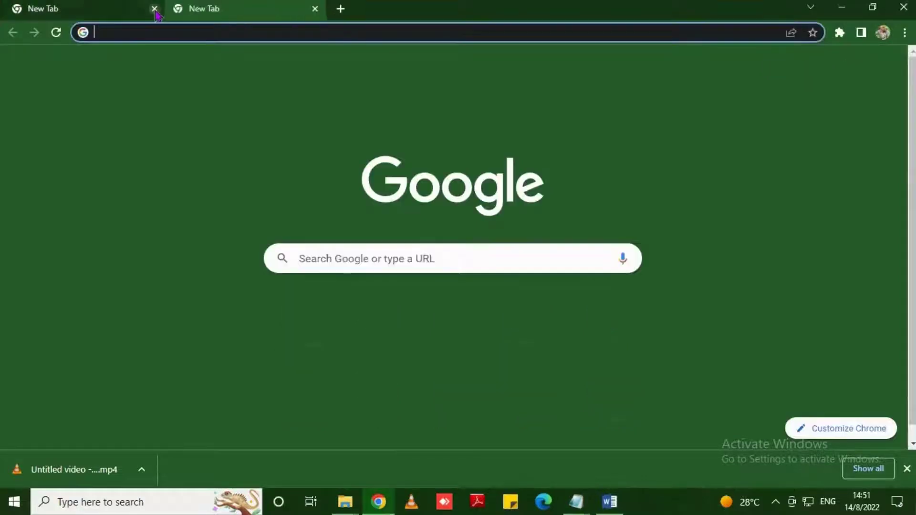
- Close the extra empty tab and load canva.com in the browser
click(154, 8)
click(147, 30)
text(canva.com)
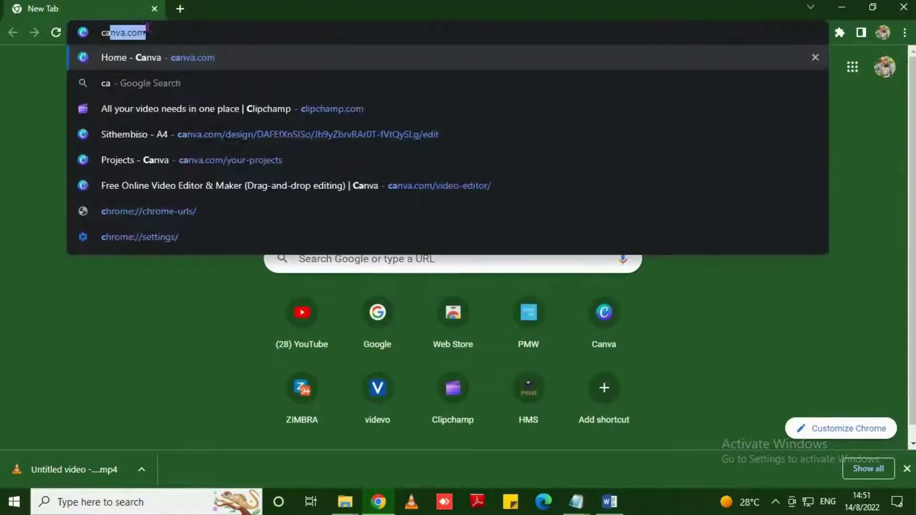
key(Return)
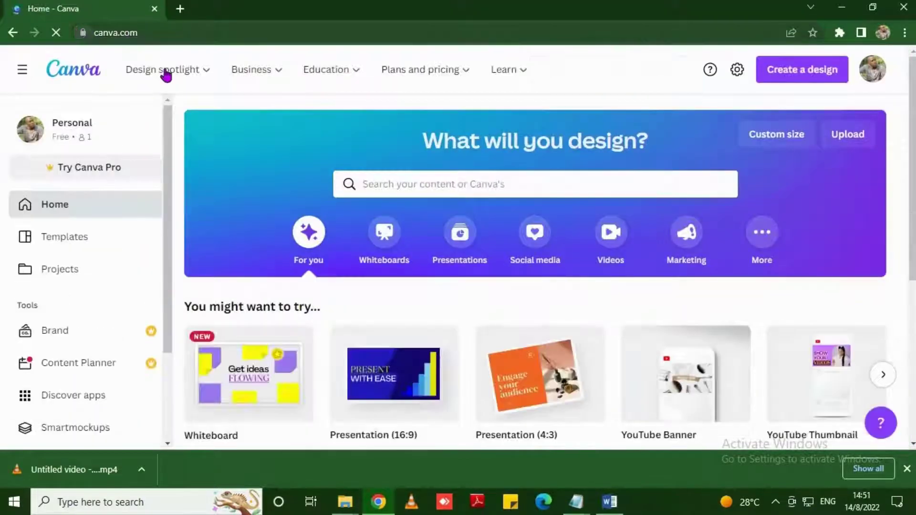
- Open Canva's Video editor page from the Design spotlight menu and look over it
mouse_move(164, 73)
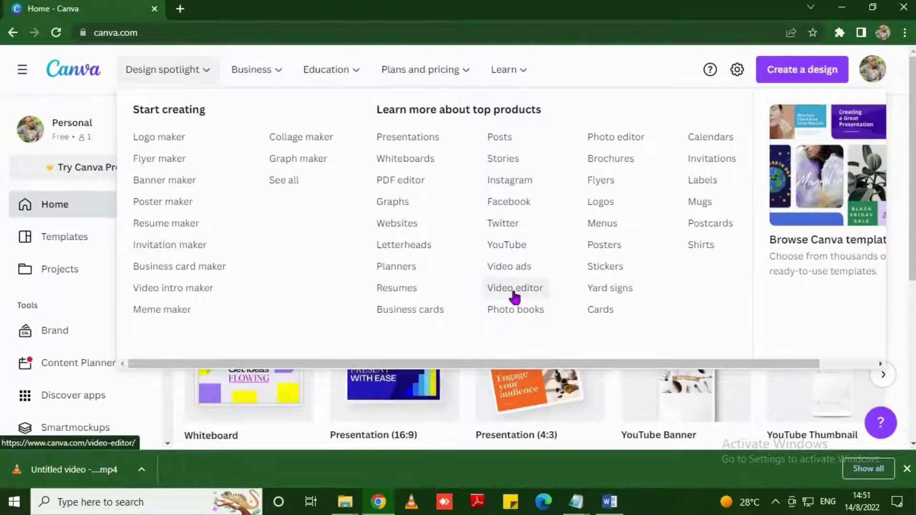
click(514, 293)
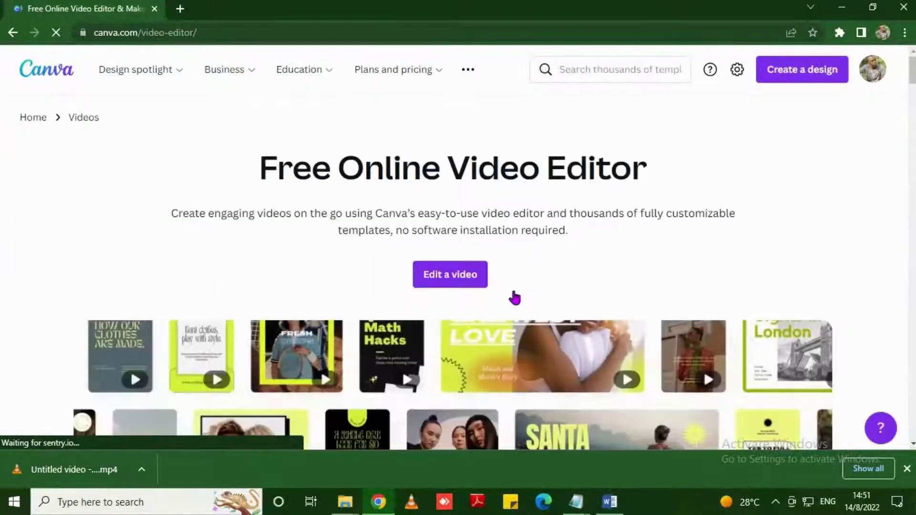
scroll(510, 271, down, 15)
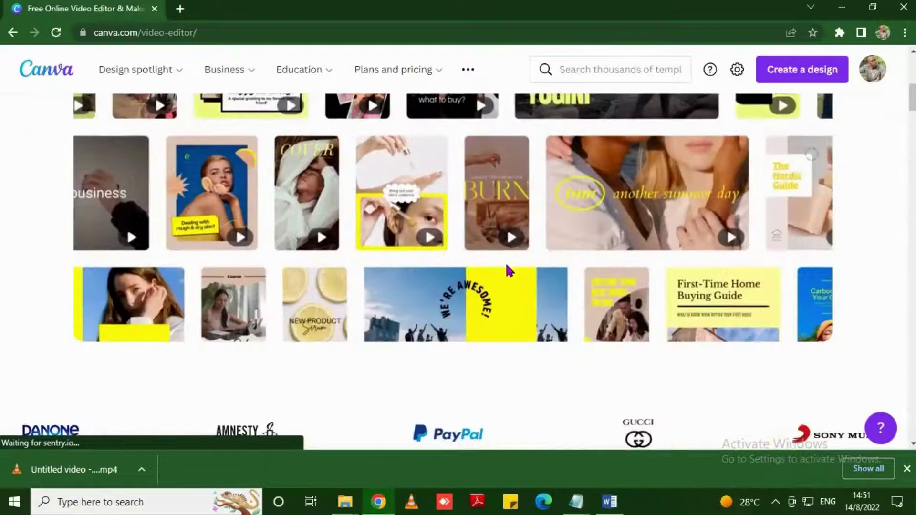
scroll(507, 271, up, 15)
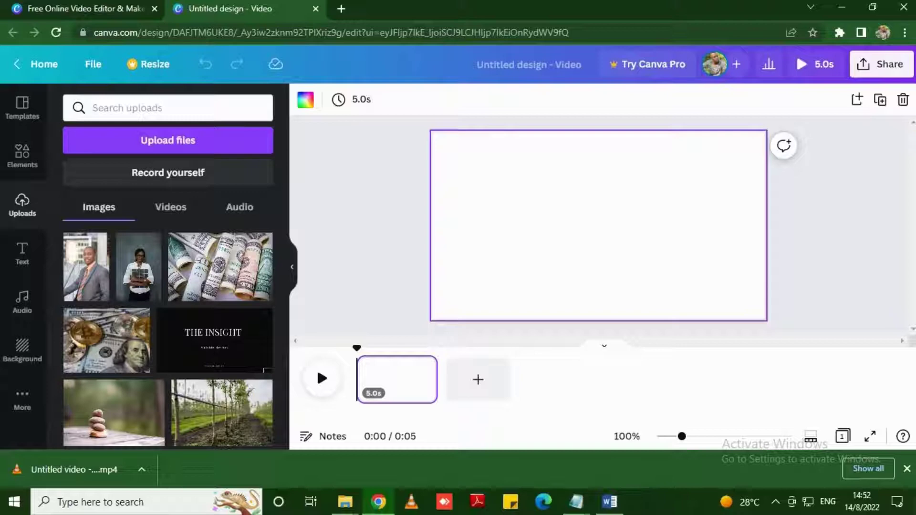
- Open pexels.com in a new tab and search the stock library for 'hard'
click(341, 9)
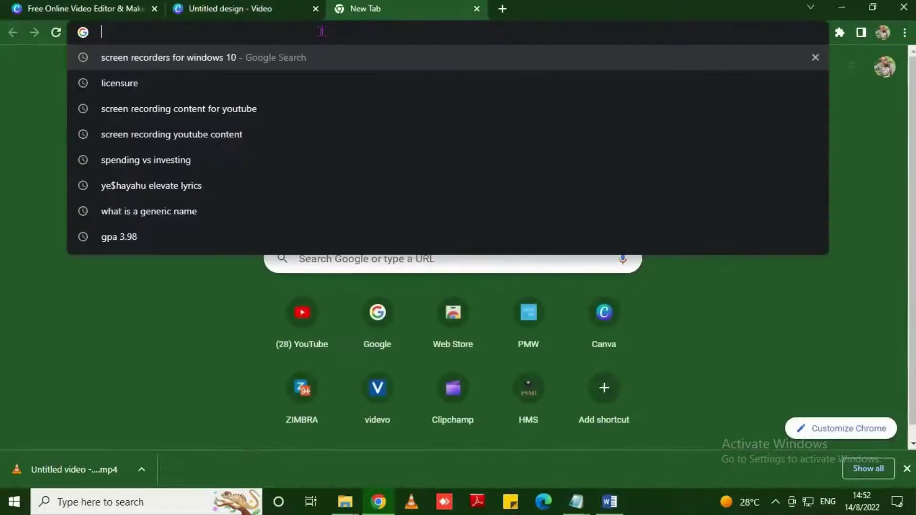
text(pexels)
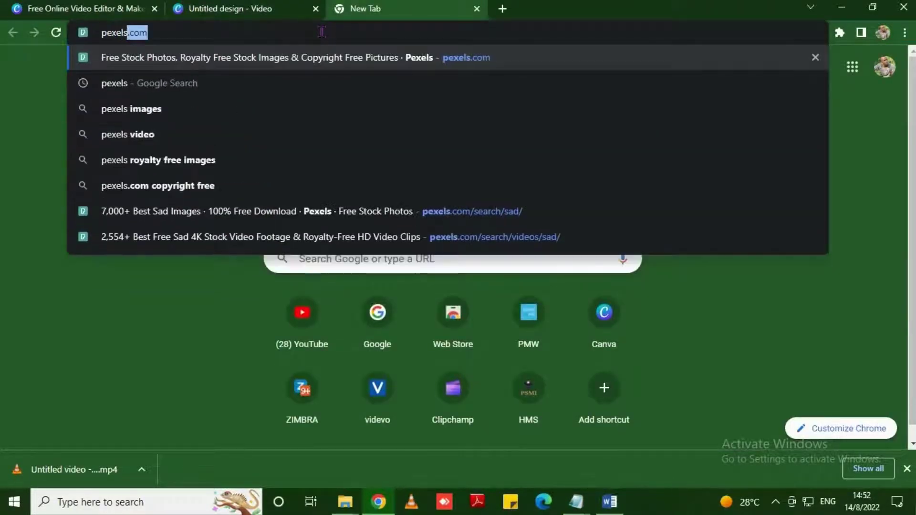
key(Return)
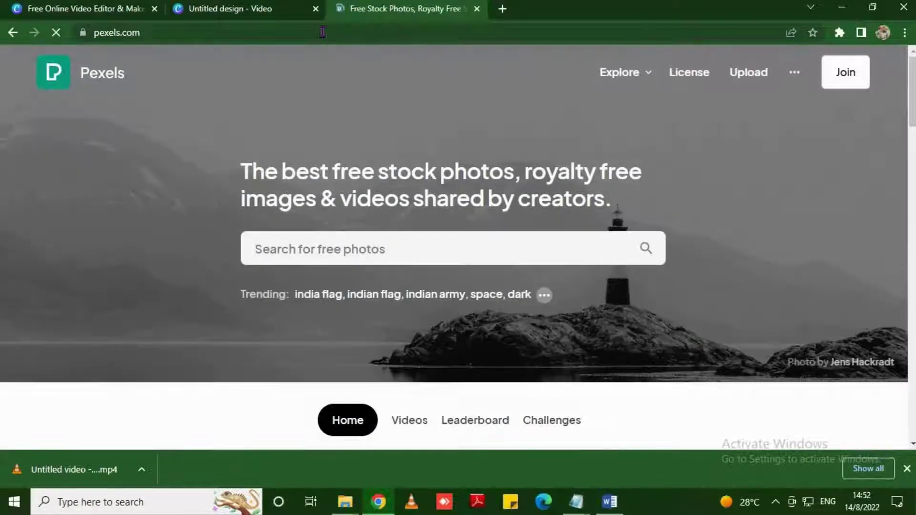
click(326, 250)
text(had)
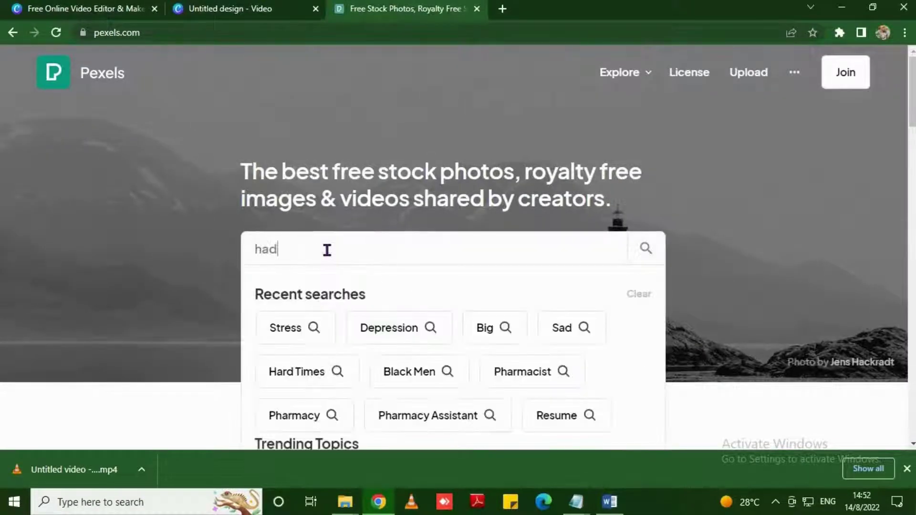
key(BackSpace)
text(rd)
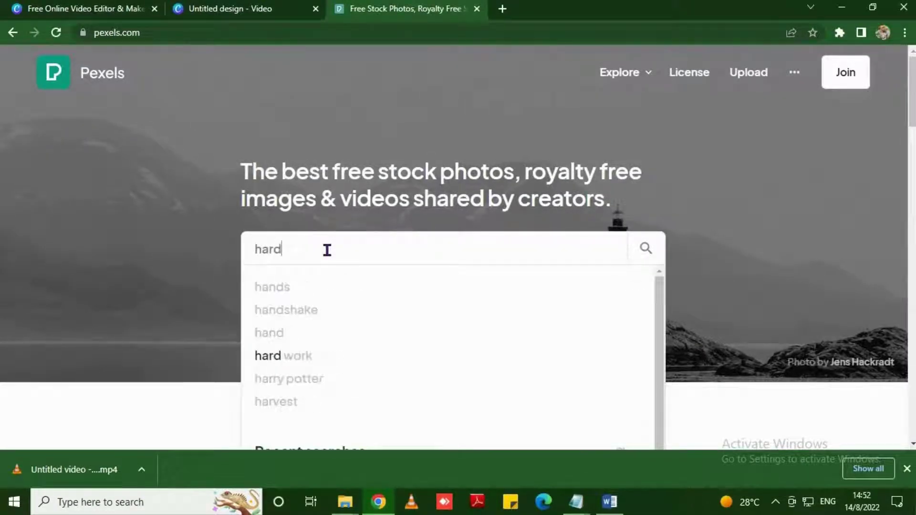
key(Return)
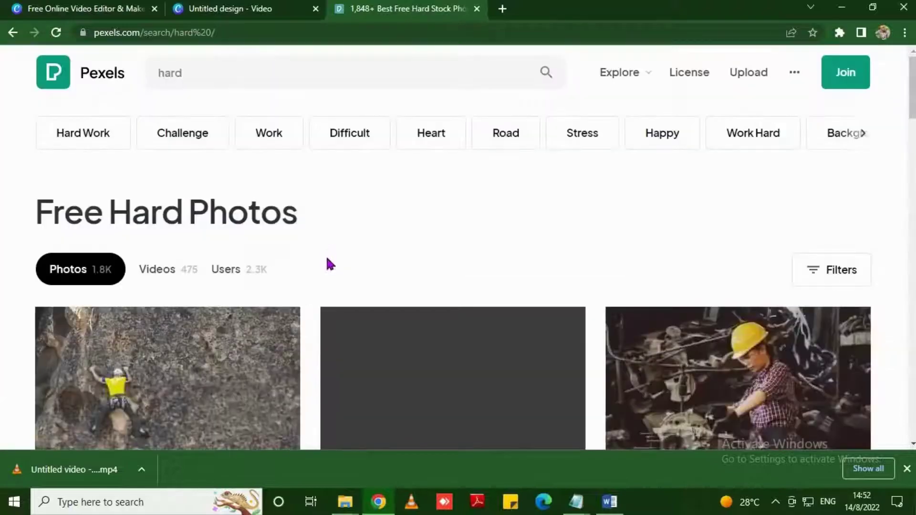
scroll(328, 263, down, 4)
scroll(330, 264, down, 15)
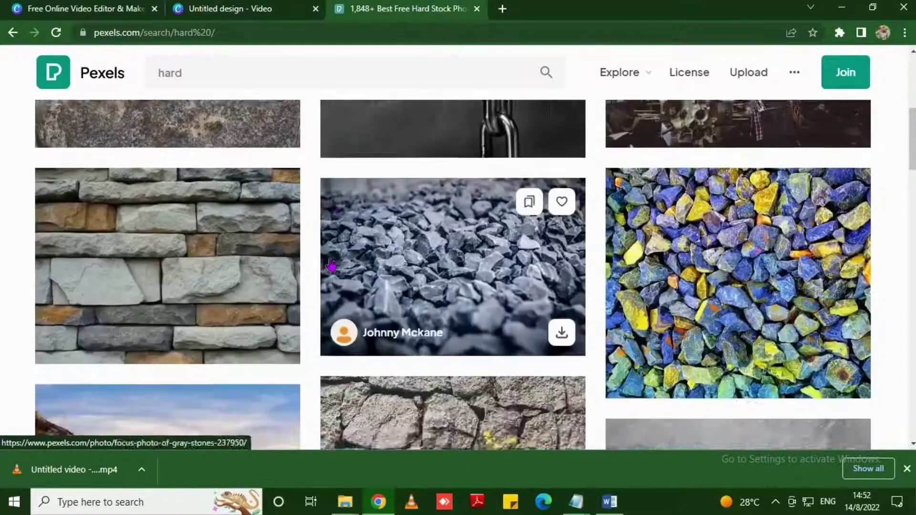
scroll(331, 263, up, 20)
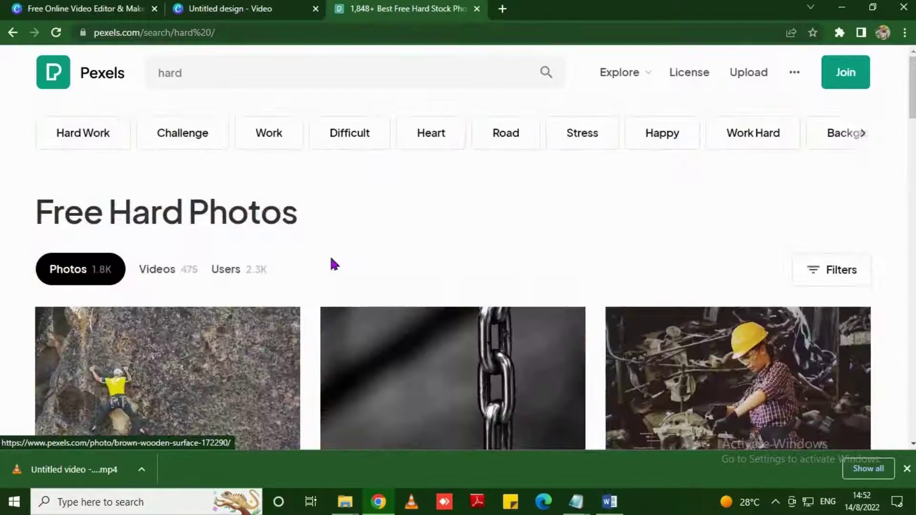
- Switch the 'hard' results to Videos and scroll through the clips
click(169, 270)
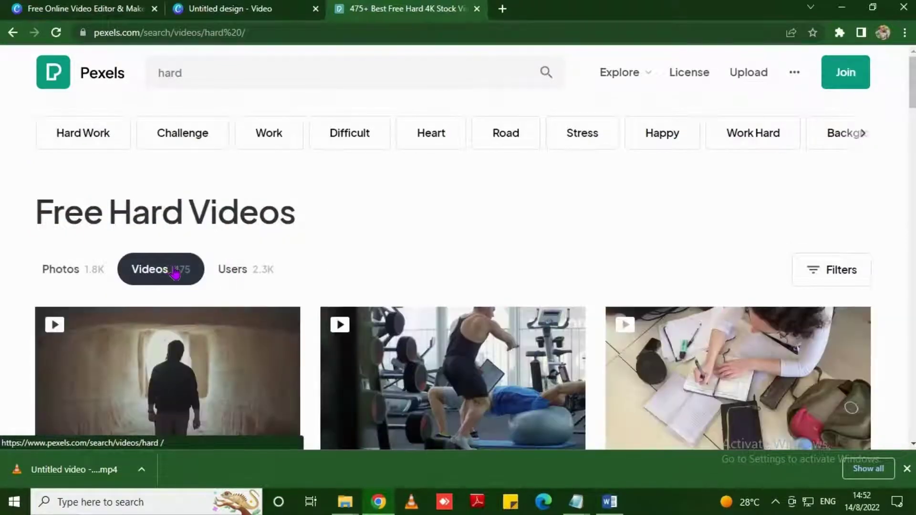
scroll(175, 272, down, 4)
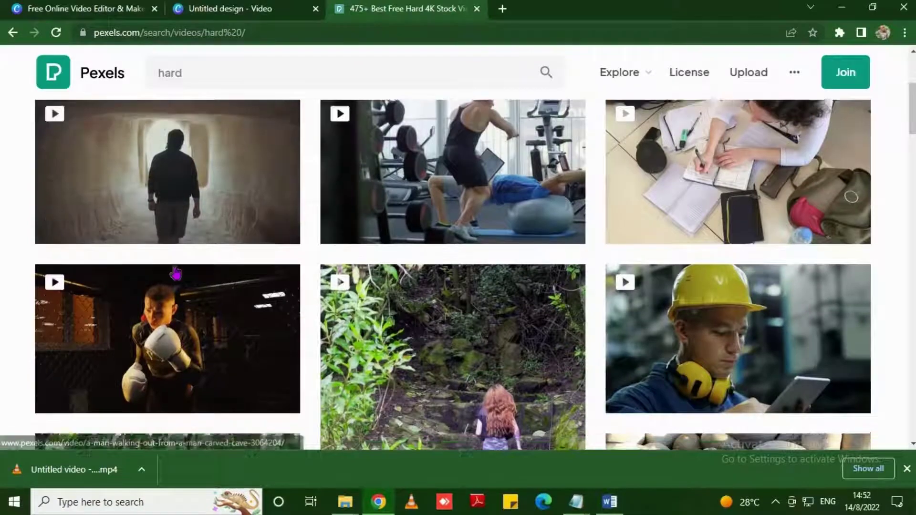
scroll(176, 272, down, 1)
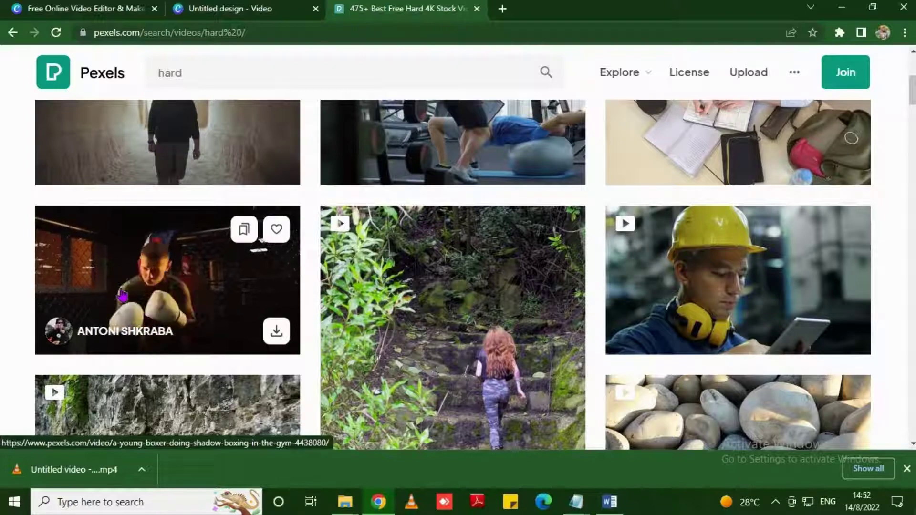
scroll(123, 296, down, 8)
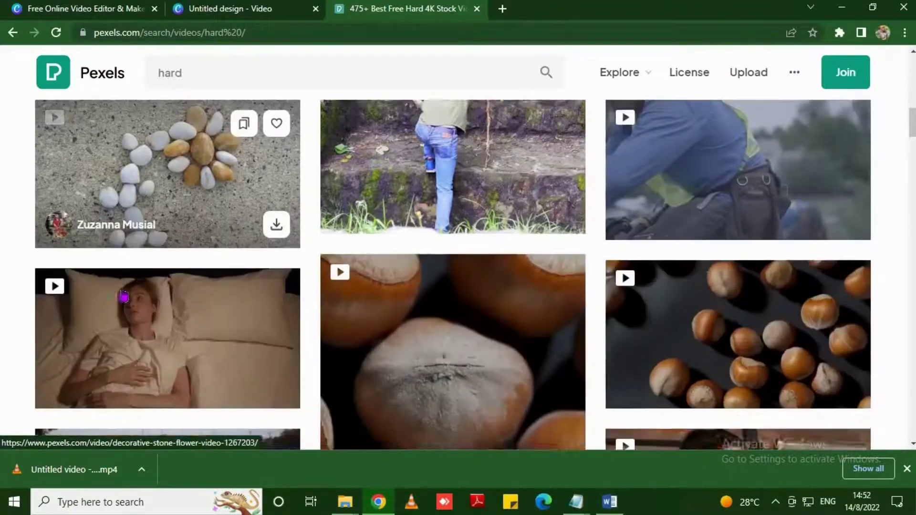
scroll(123, 296, down, 10)
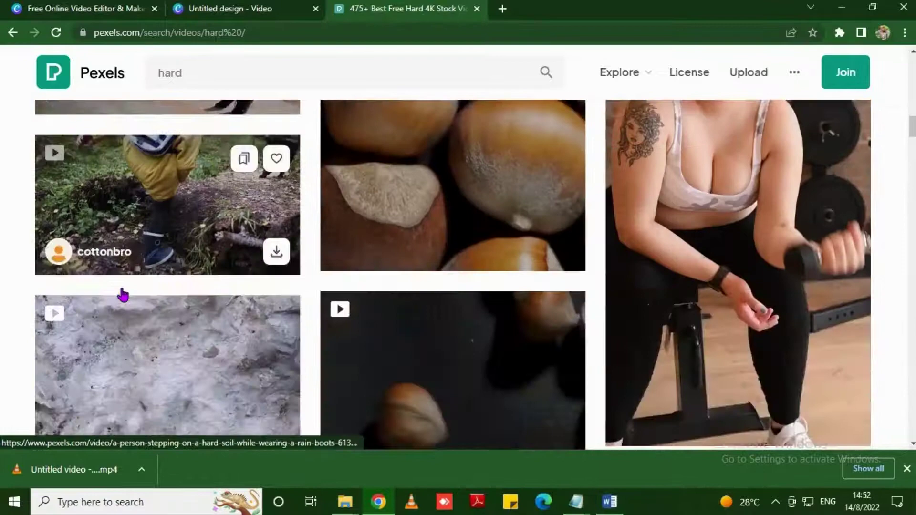
scroll(123, 297, down, 5)
scroll(127, 293, up, 10)
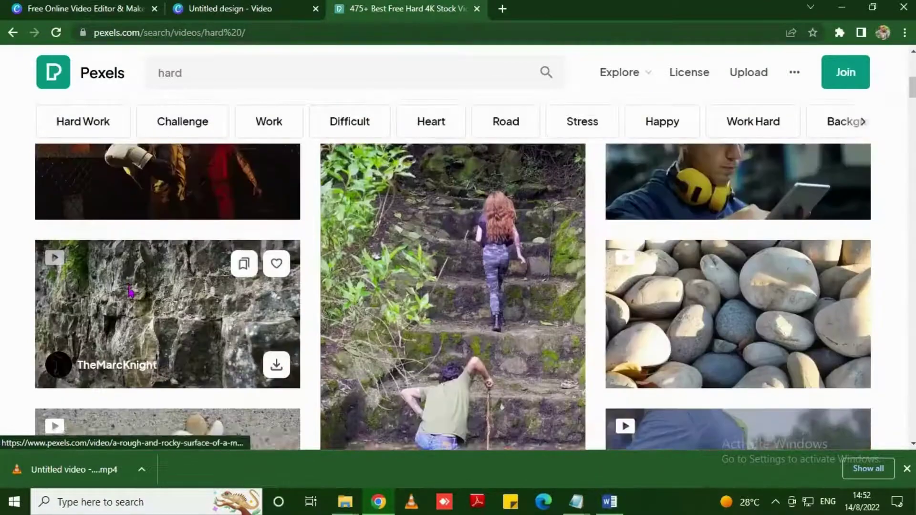
scroll(129, 292, up, 5)
- Browse the Stress video results on Pexels, then go back to the 'Untitled design - Video' tab
click(581, 135)
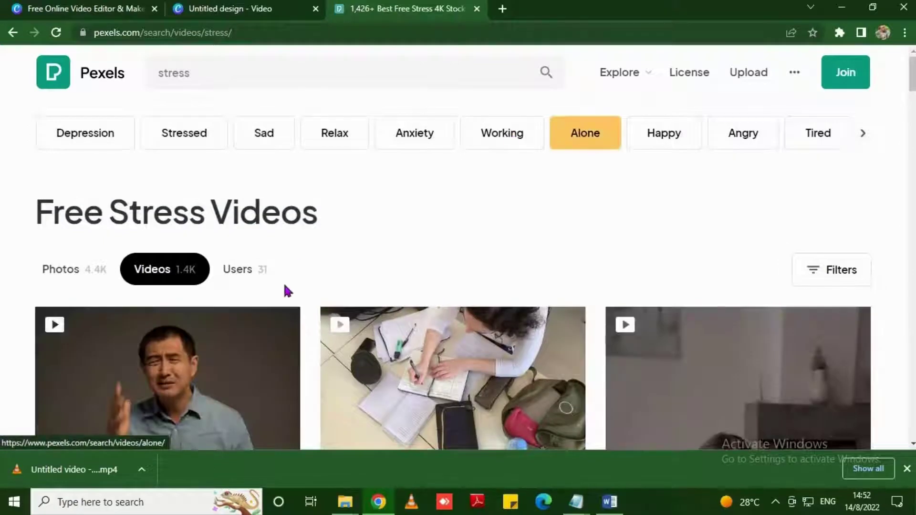
scroll(288, 290, down, 5)
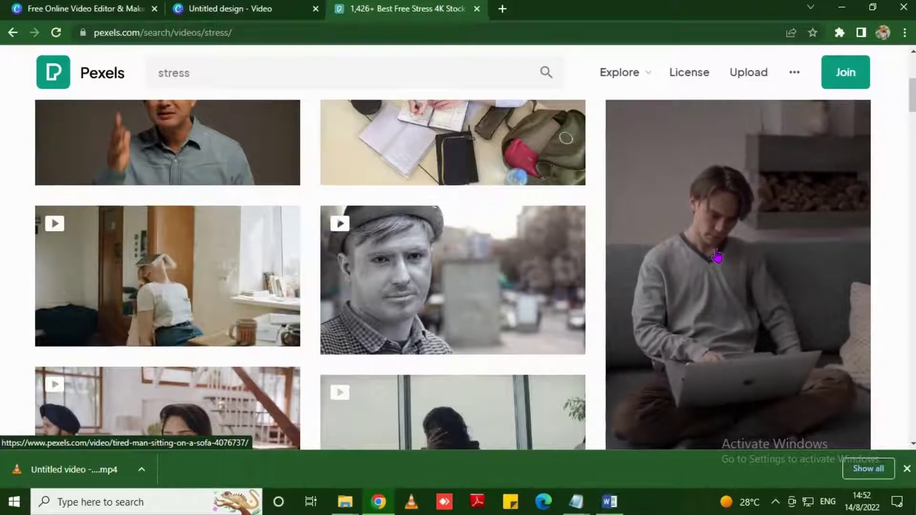
scroll(661, 266, down, 5)
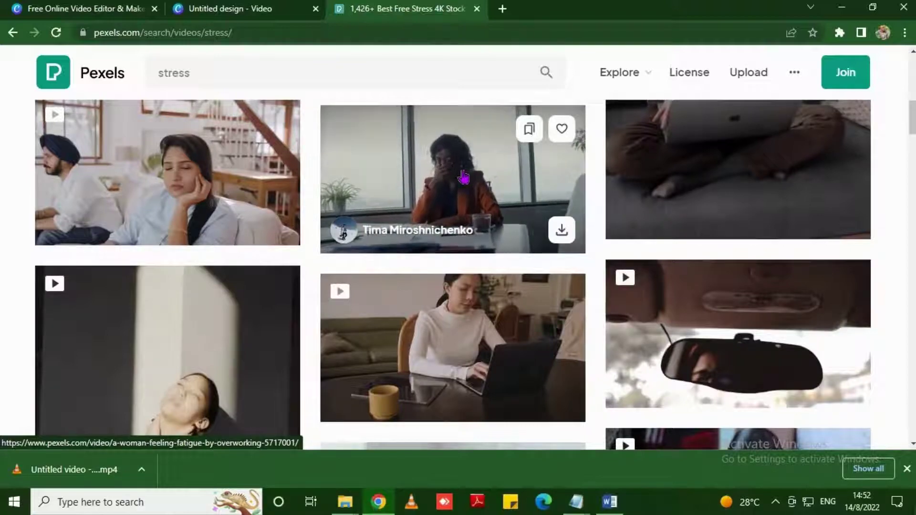
scroll(463, 177, up, 5)
scroll(461, 184, up, 3)
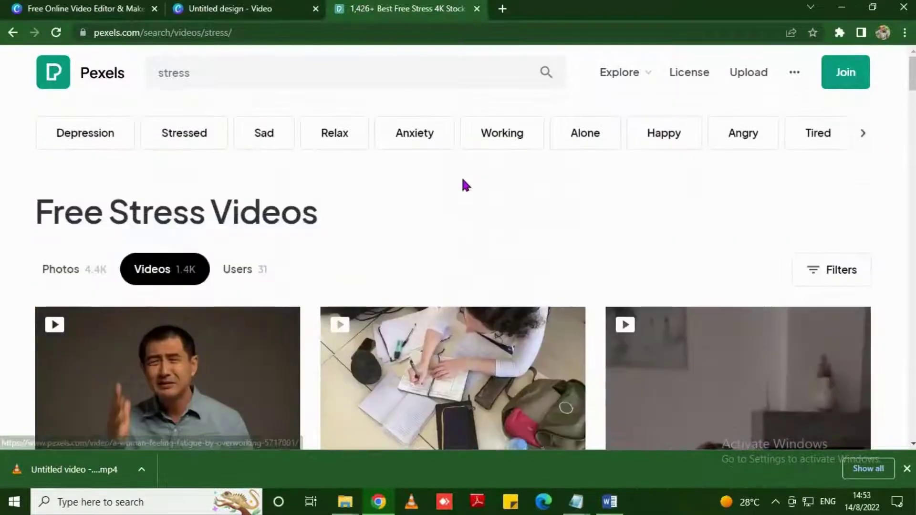
scroll(490, 255, down, 6)
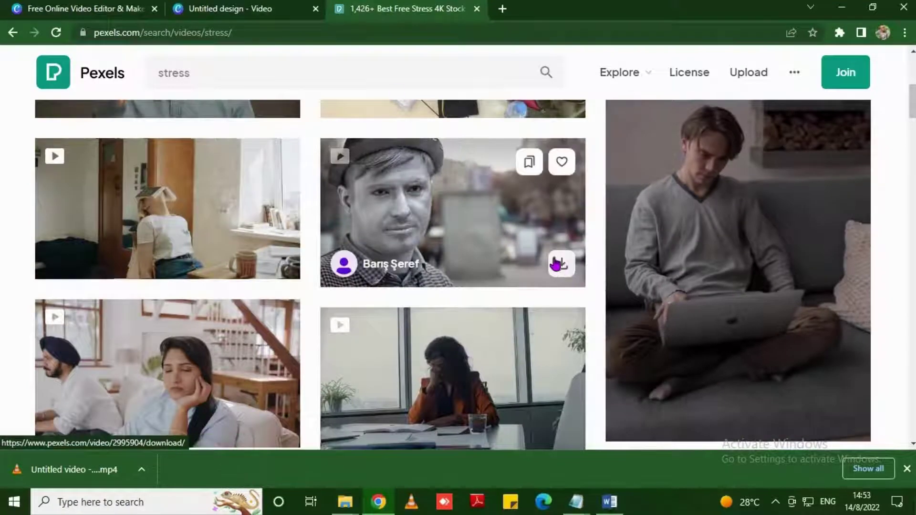
click(268, 9)
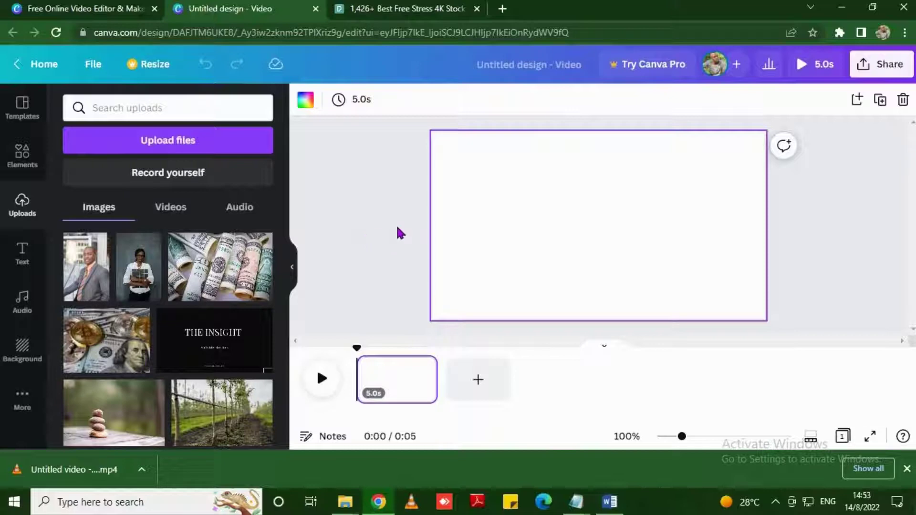
- Place the 8.5 s laptop clip, then the 9.3 s stretching clip, on the timeline from Uploads > Videos
click(178, 210)
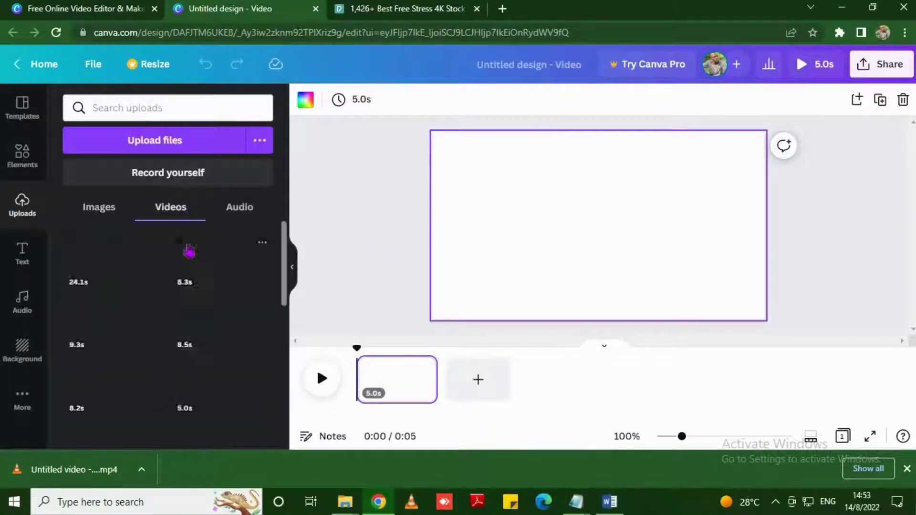
scroll(189, 251, down, 2)
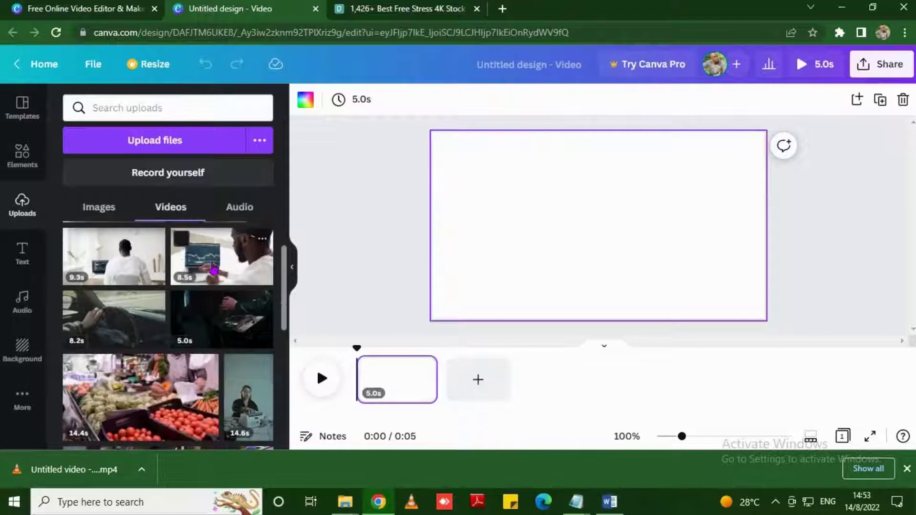
drag(213, 267, 365, 382)
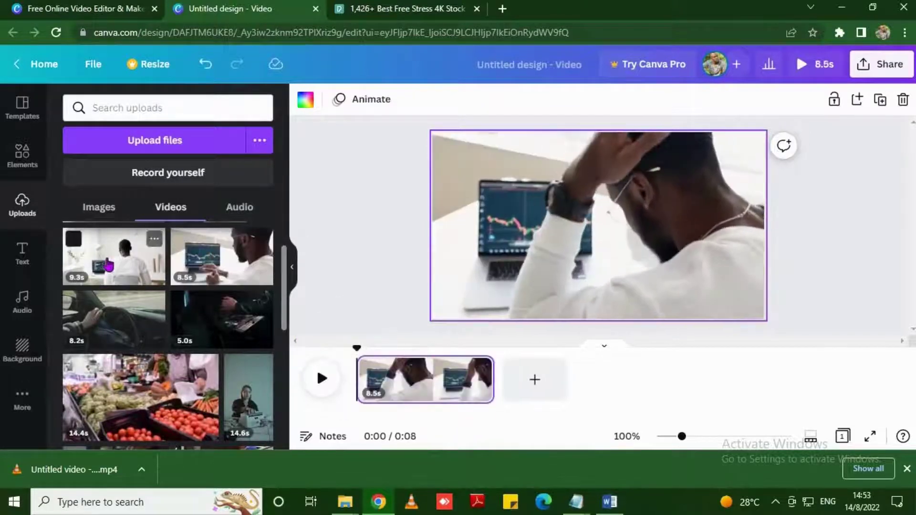
drag(154, 258, 540, 384)
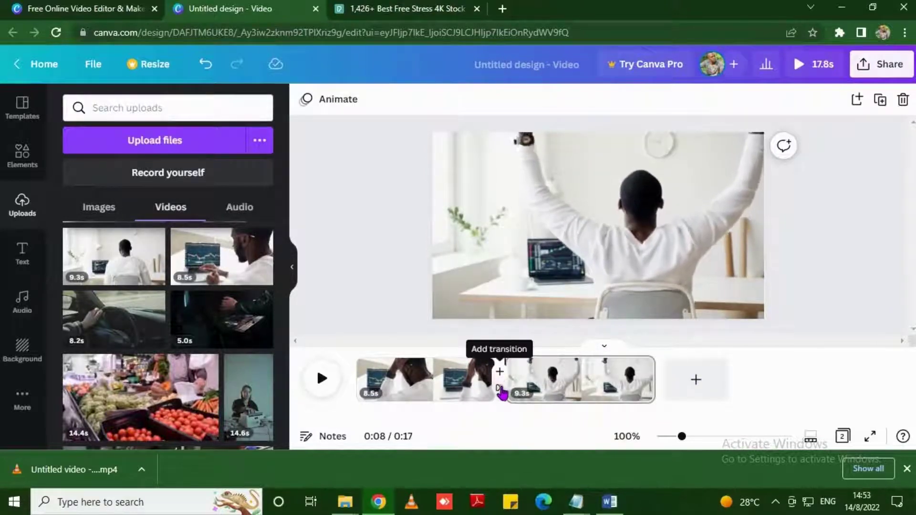
- Put a Dissolve transition between the two clips and play the 17.3-second preview
click(500, 381)
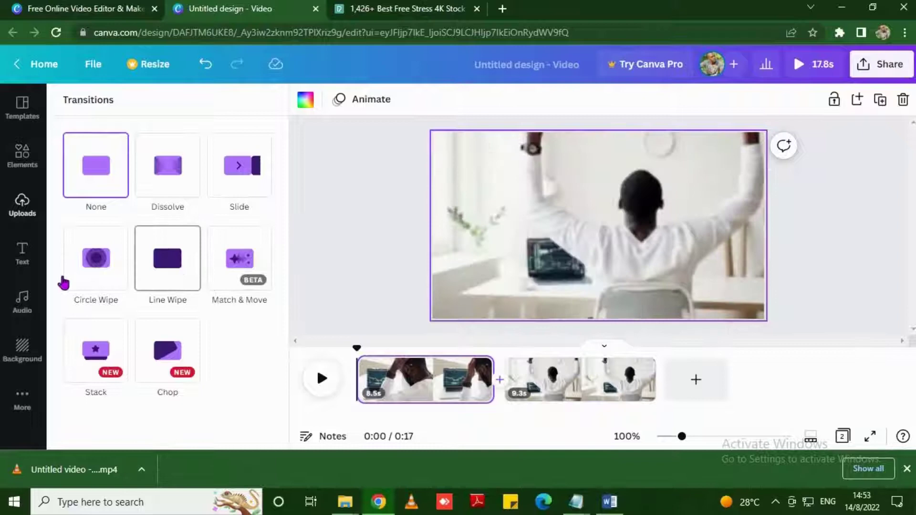
click(167, 168)
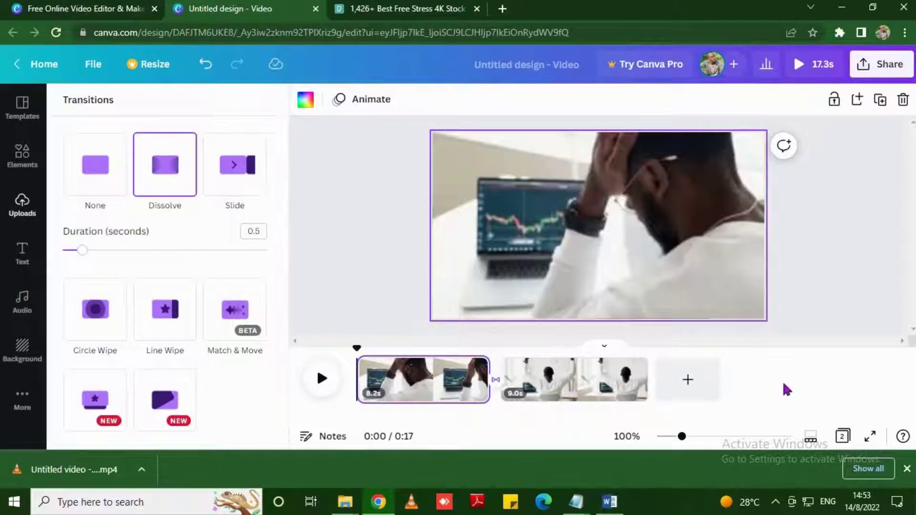
click(390, 235)
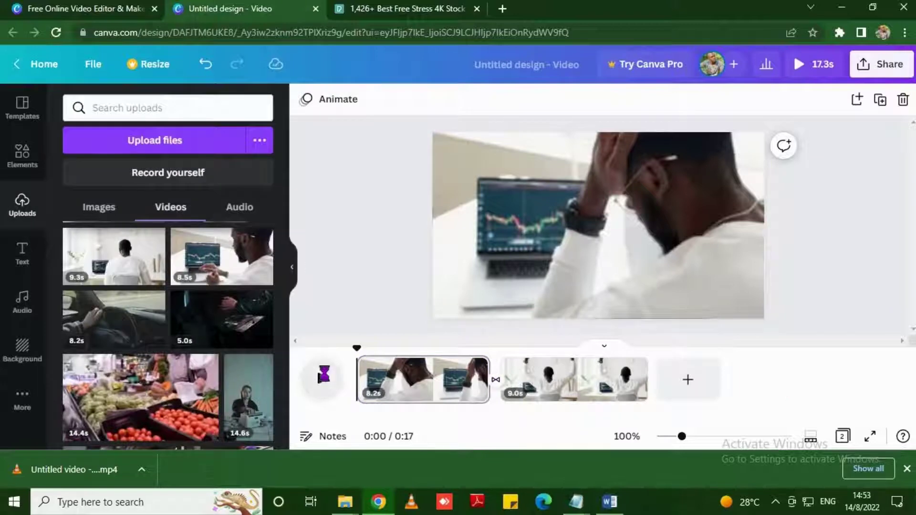
click(325, 380)
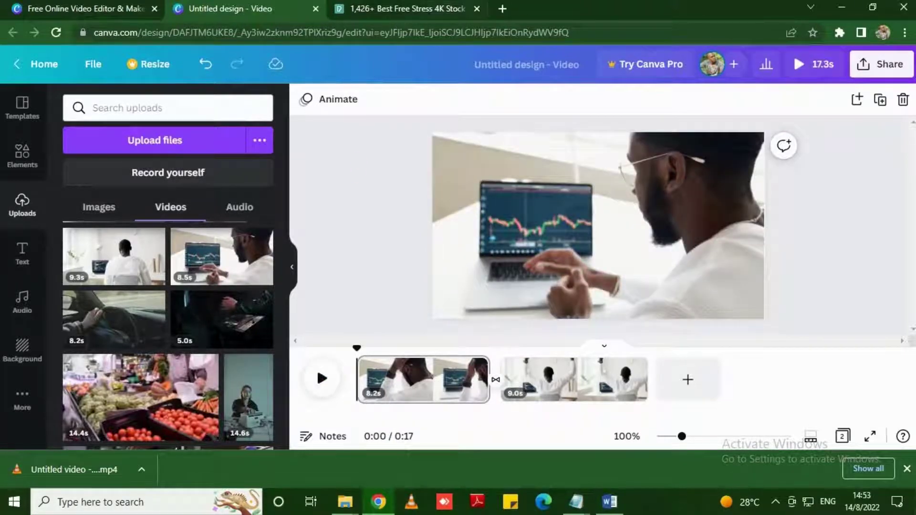
- Open Clipchamp in a new tab, create a video, and open Record & create > Text to speech
click(503, 9)
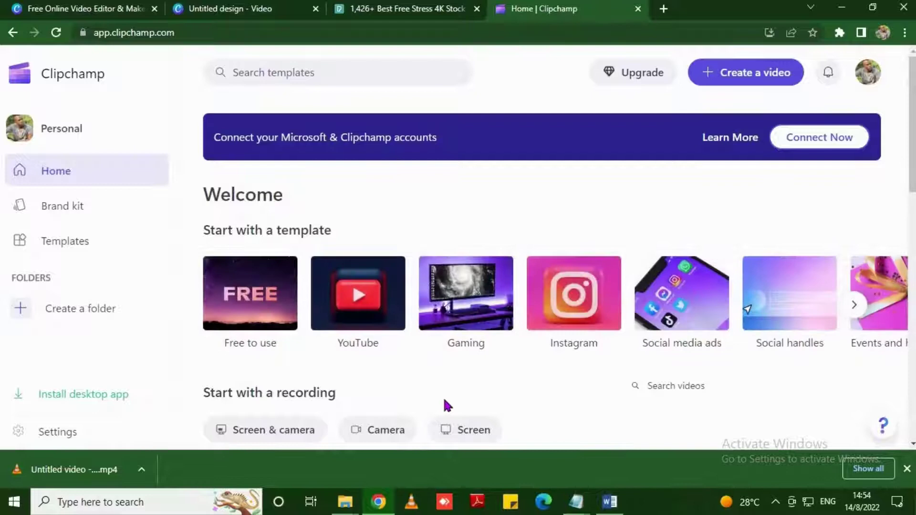
click(764, 77)
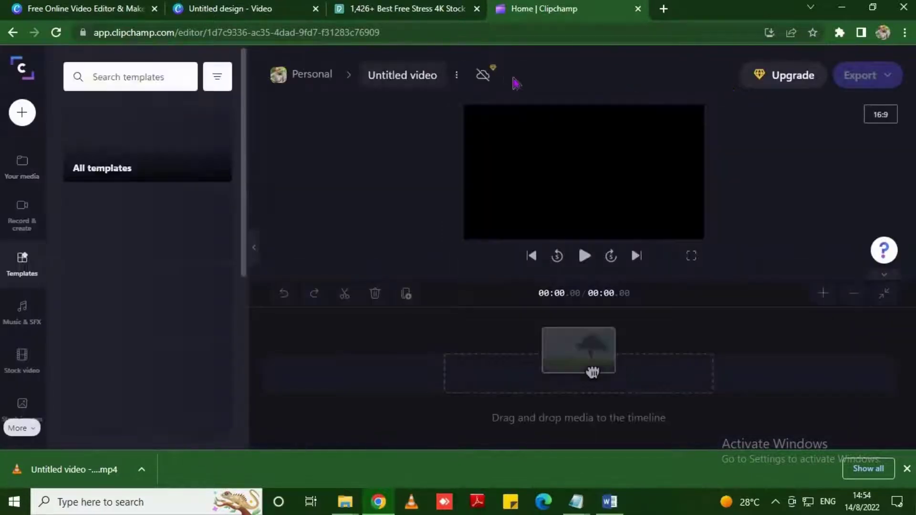
click(29, 217)
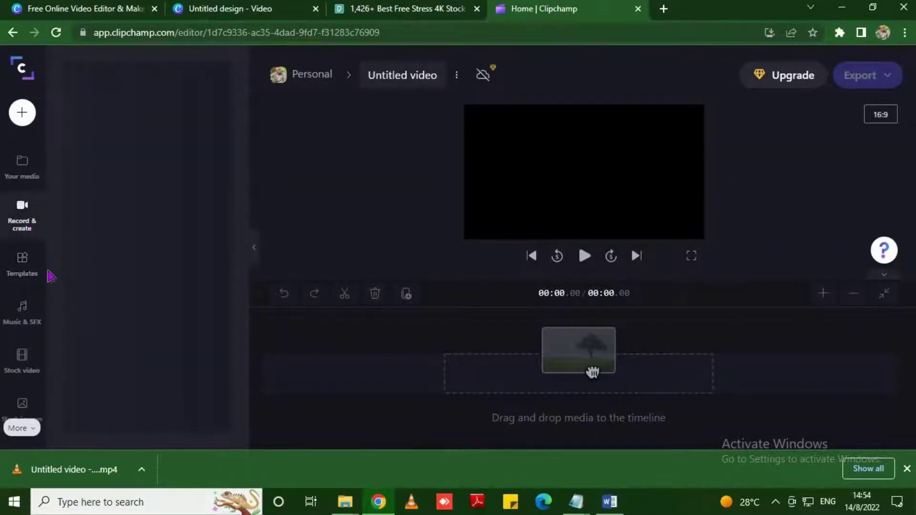
click(118, 336)
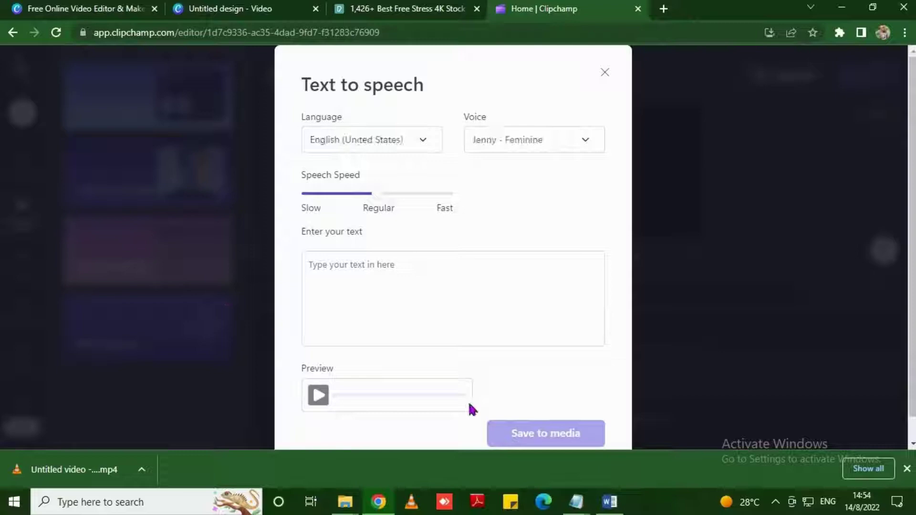
- Copy the 'No looking back' narration from Word and paste it into the Text to speech box
click(615, 504)
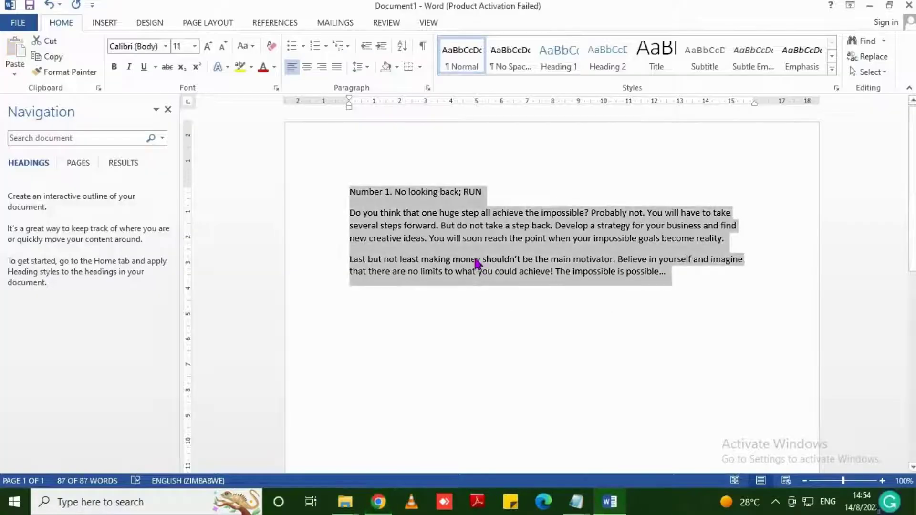
right_click(477, 264)
click(500, 281)
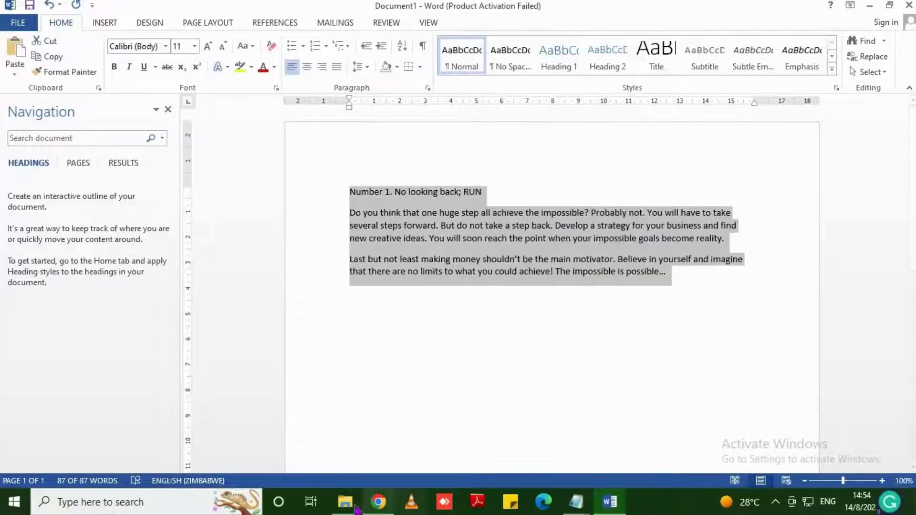
click(378, 502)
right_click(361, 292)
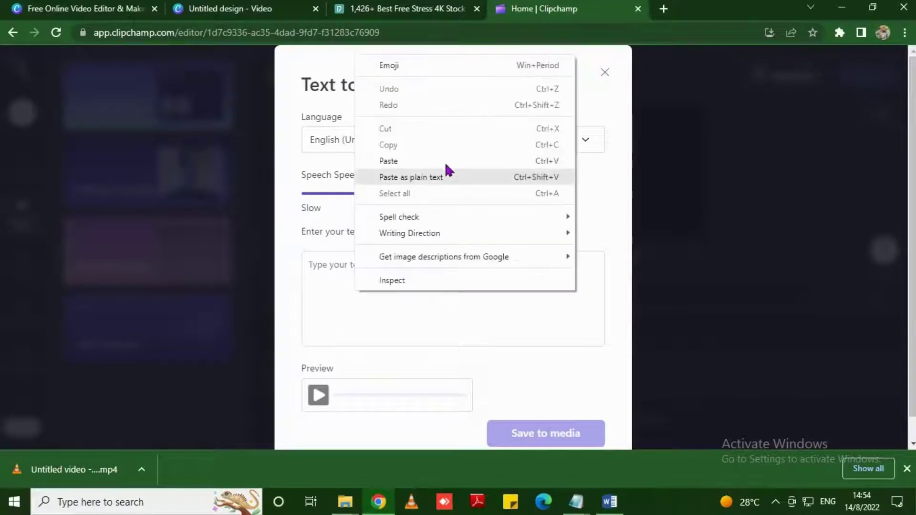
click(443, 159)
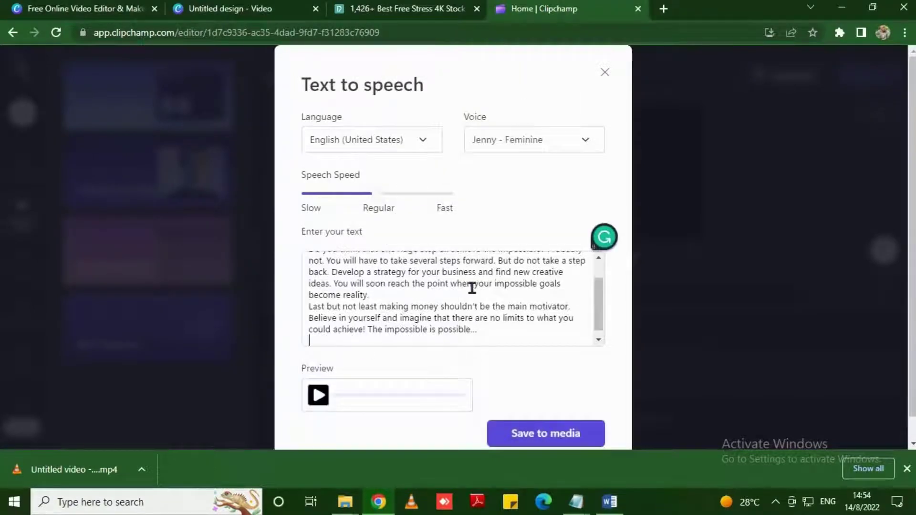
scroll(472, 288, up, 2)
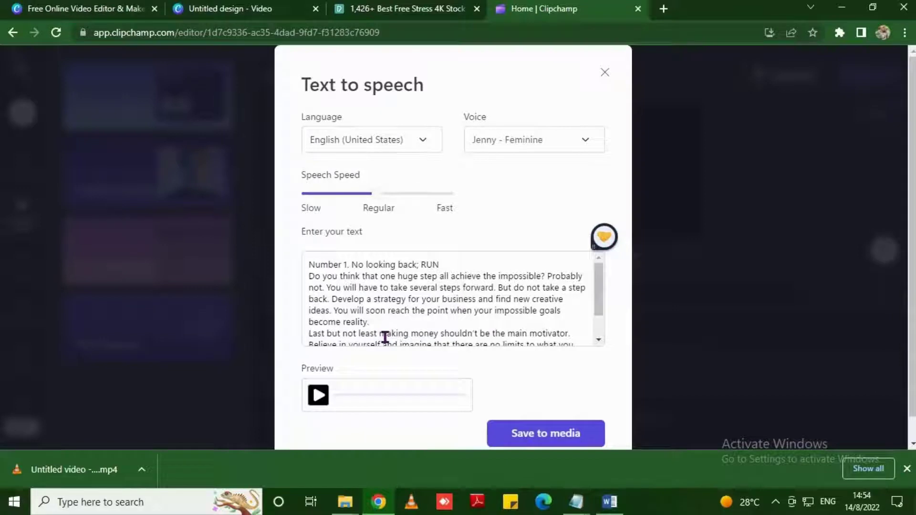
scroll(391, 338, down, 2)
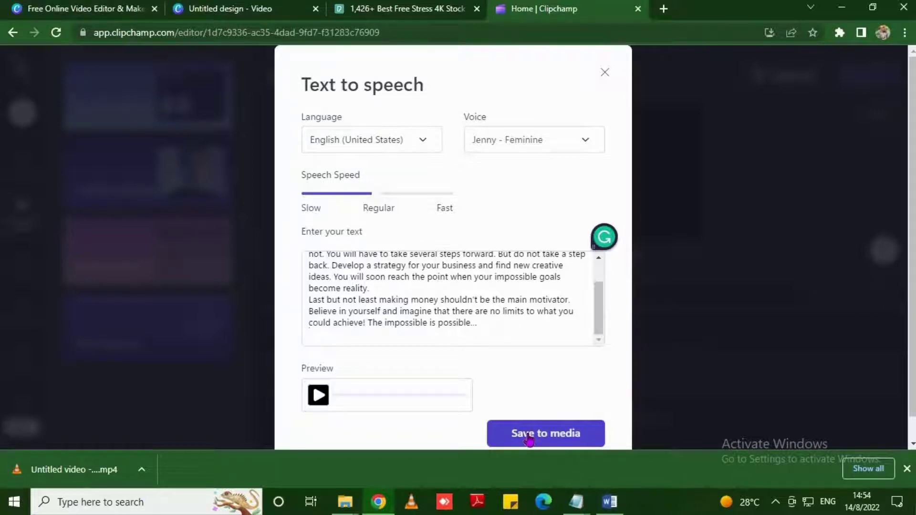
- Go back to the Canva video design and list its uploaded audio files
click(529, 435)
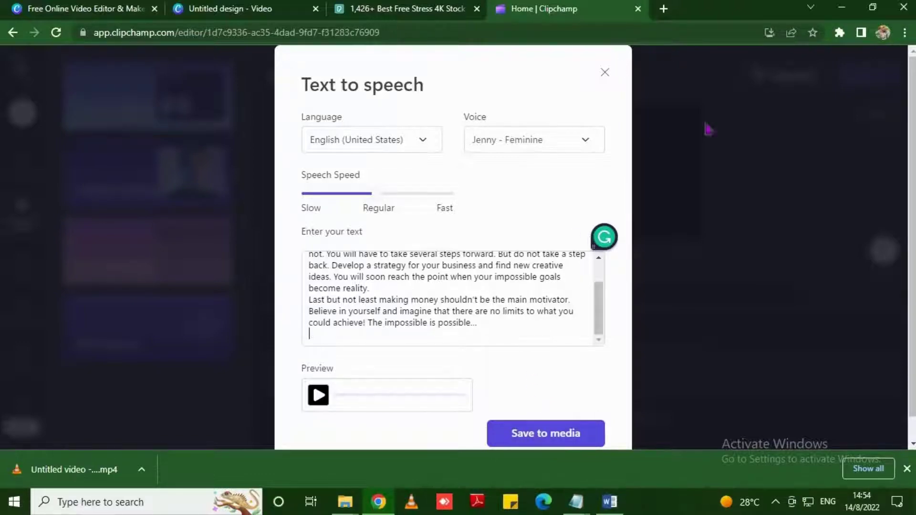
click(392, 12)
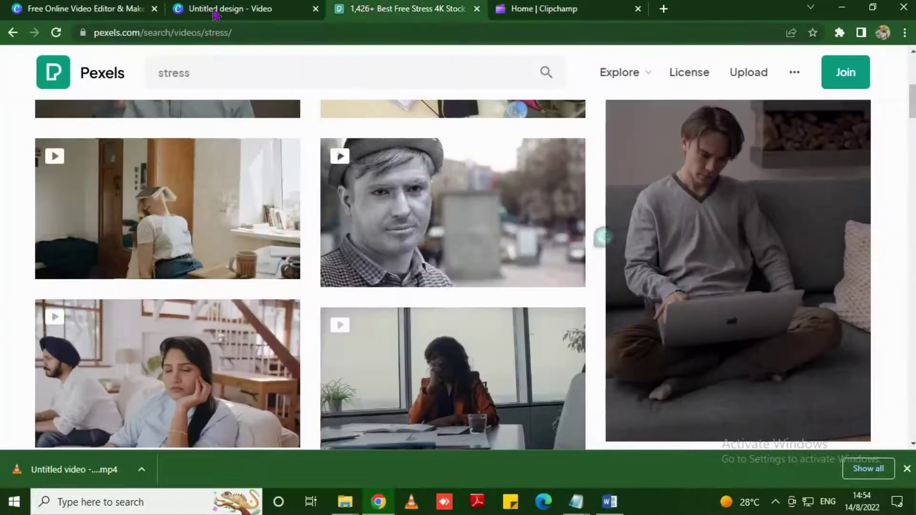
click(228, 14)
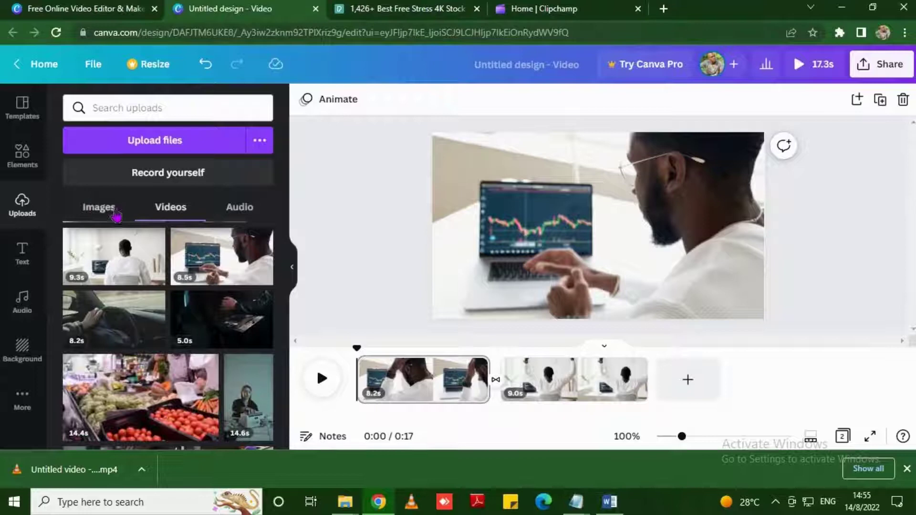
click(239, 207)
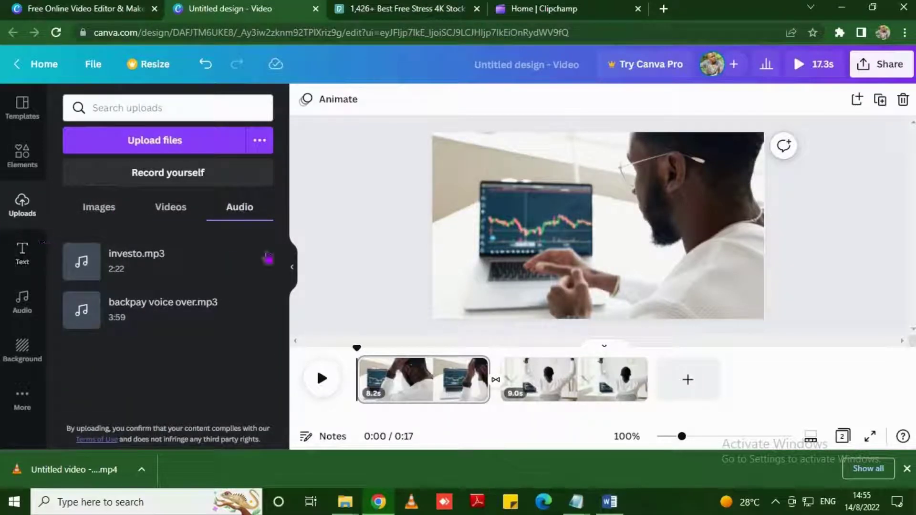
- Upload hard times.mp3 from the Music folder to Canva's audio uploads
click(101, 147)
click(72, 186)
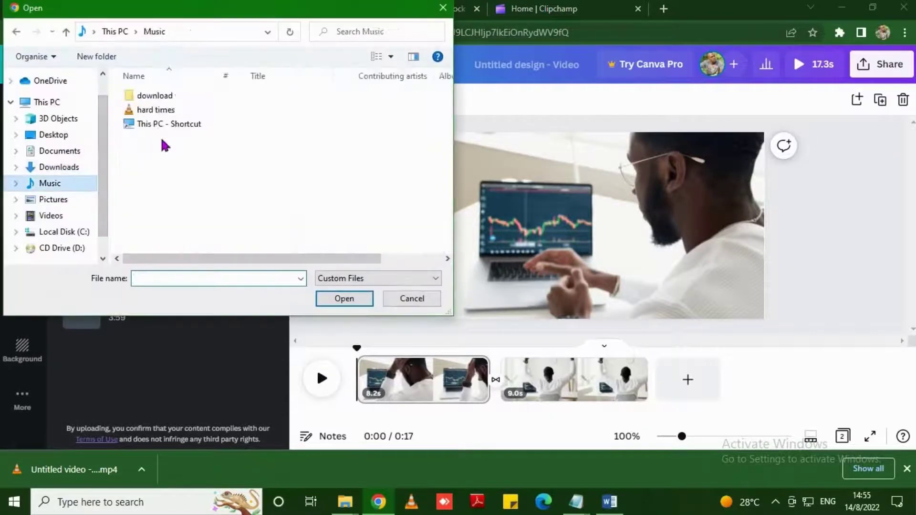
click(169, 111)
click(345, 298)
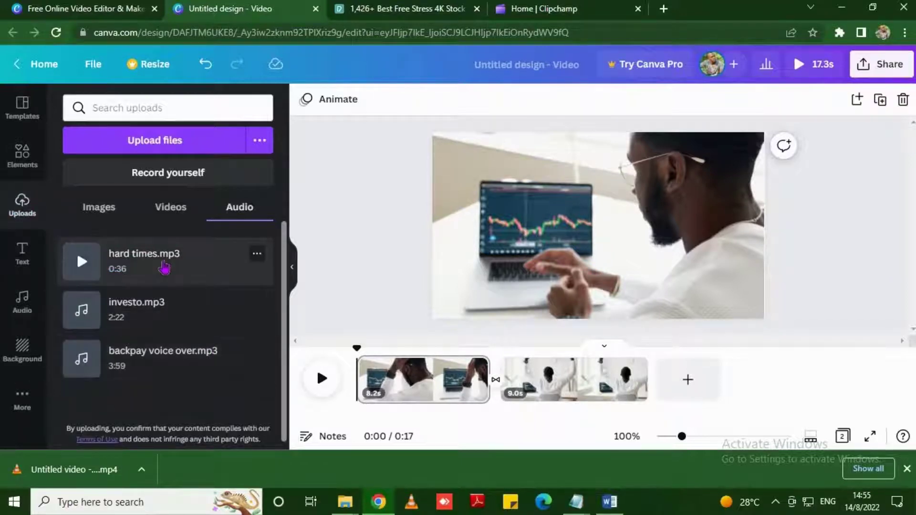
- Add hard times.mp3 under both clips as a 17.3 s track and preview it to 0:16
drag(170, 267, 476, 387)
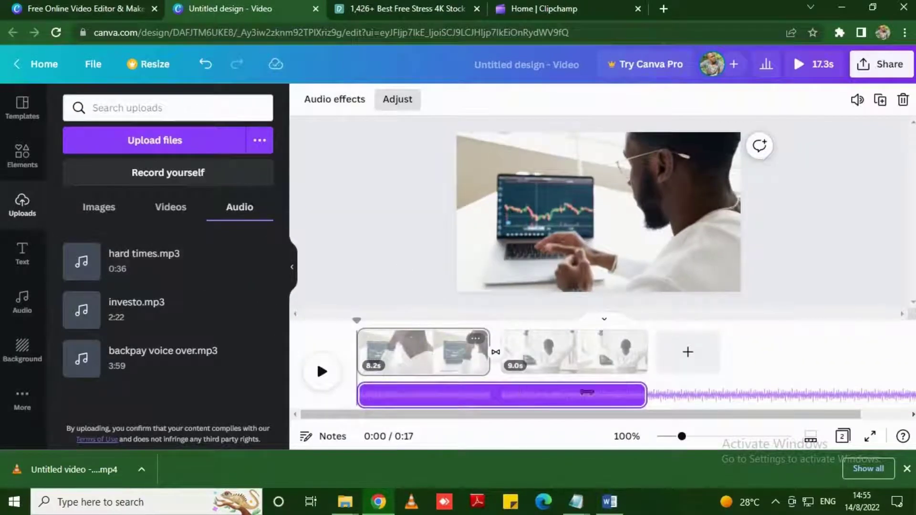
click(322, 373)
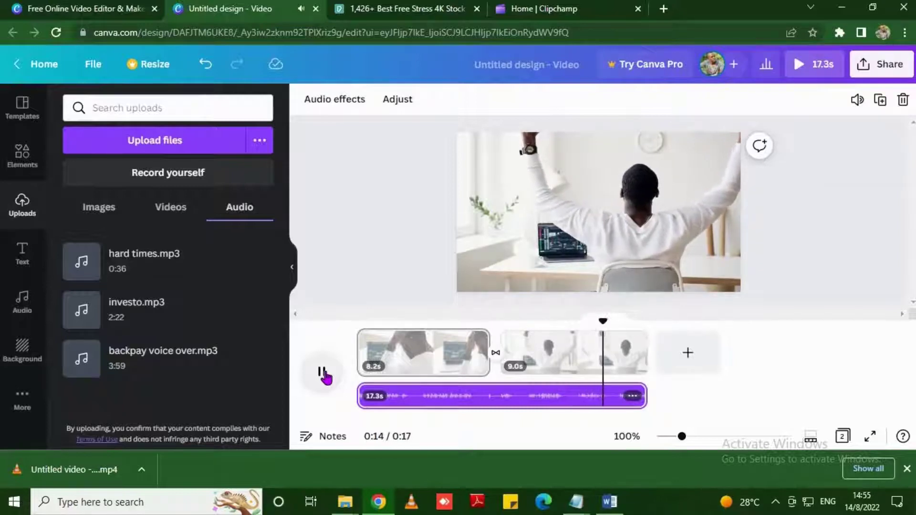
click(323, 372)
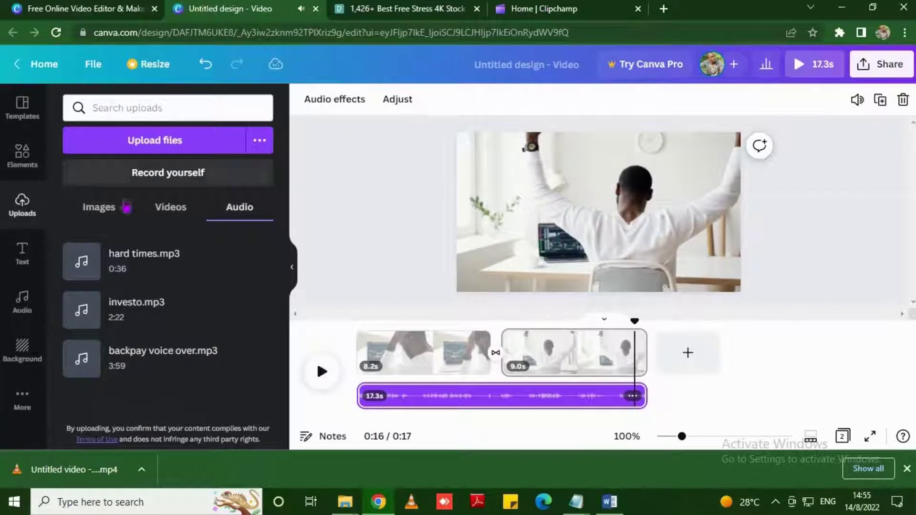
- Add the Recently used COFFEE PLEASE style (Alfa Slab One, size 153) over the stretching clip
click(34, 259)
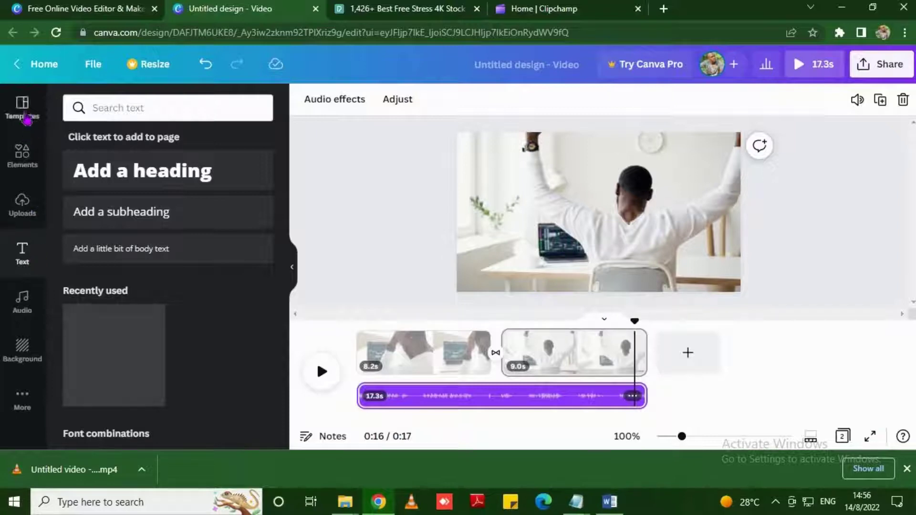
click(36, 163)
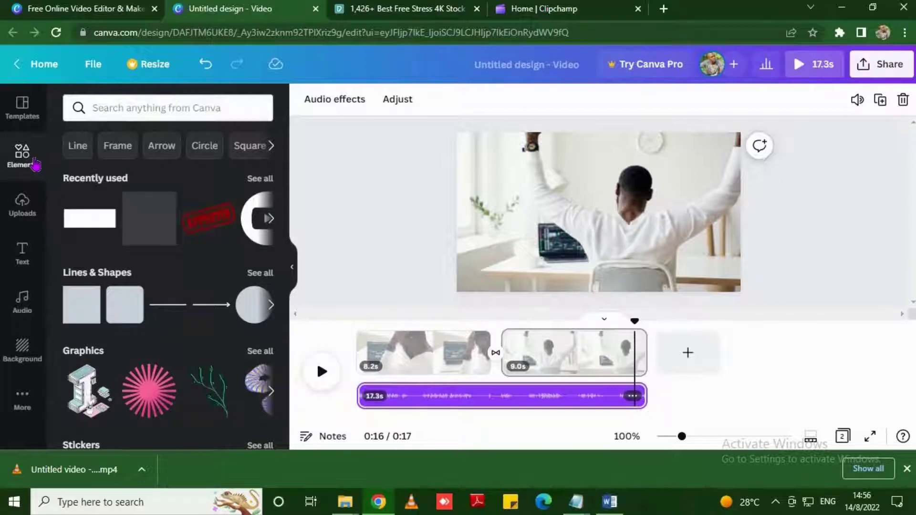
click(13, 212)
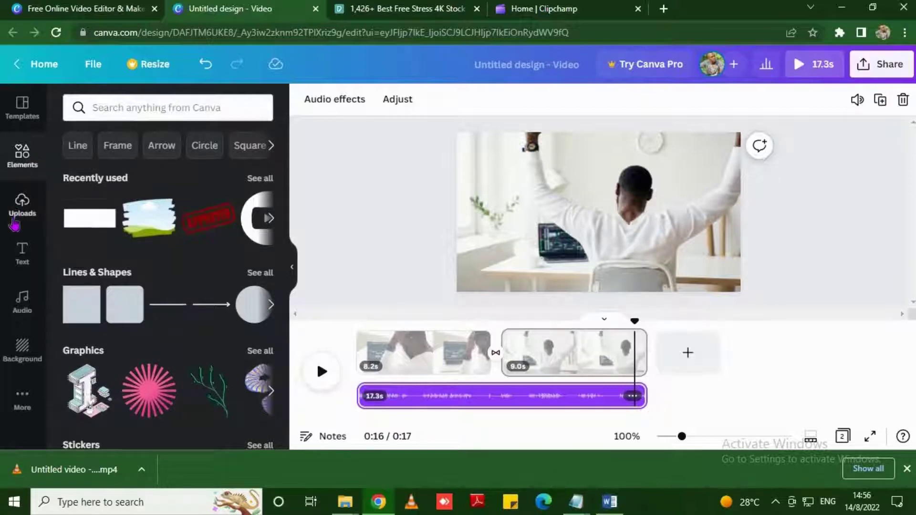
click(22, 252)
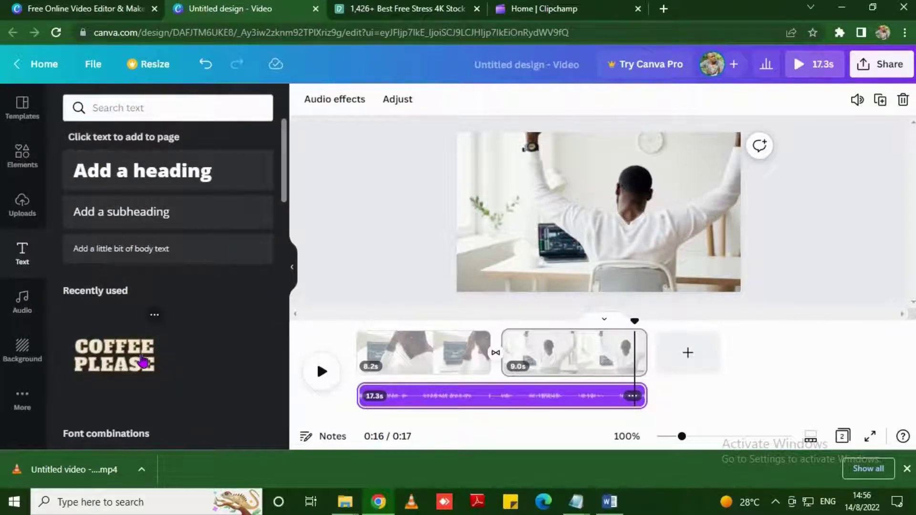
drag(143, 361, 291, 304)
mouse_move(128, 361)
mouse_down()
mouse_move(184, 319)
mouse_move(186, 333)
mouse_move(143, 357)
mouse_up()
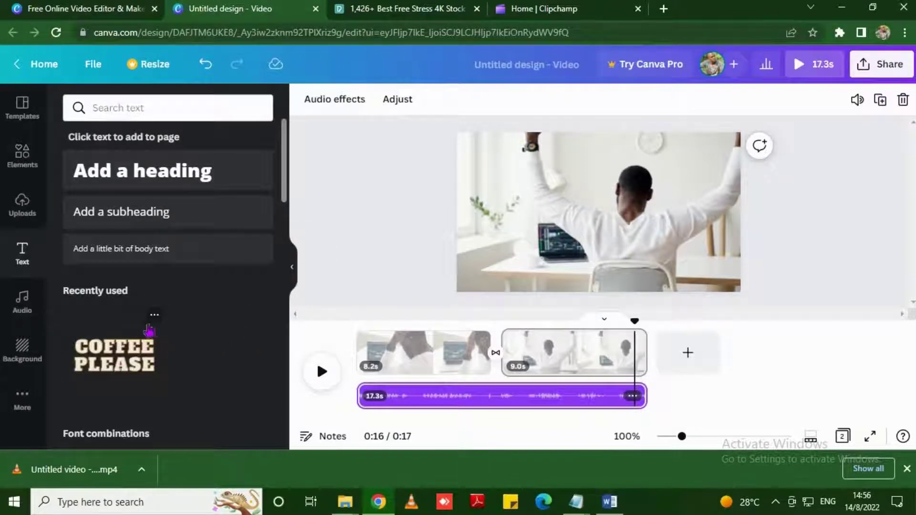
click(143, 342)
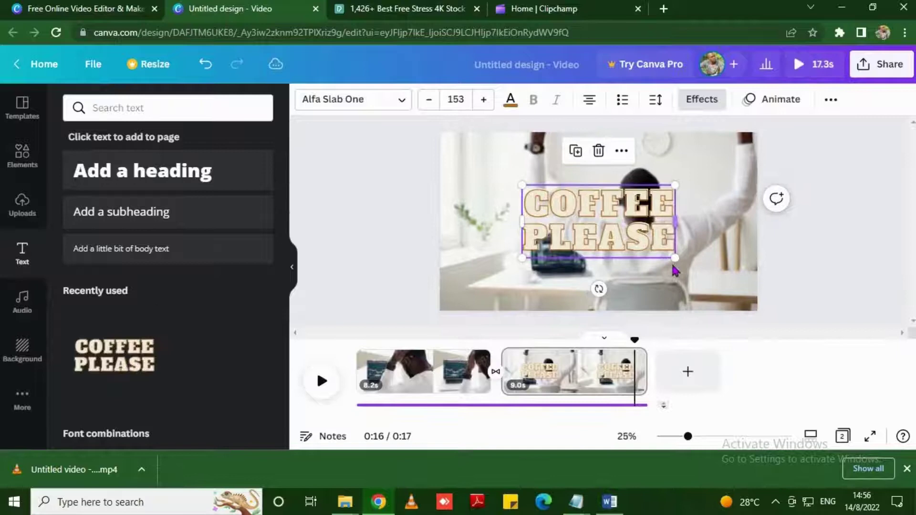
- Replace the COFFEE PLEASE overlay text with 'DO NOT LOOK BACK'
drag(675, 256, 497, 166)
key(ctrl+z)
double_click(599, 202)
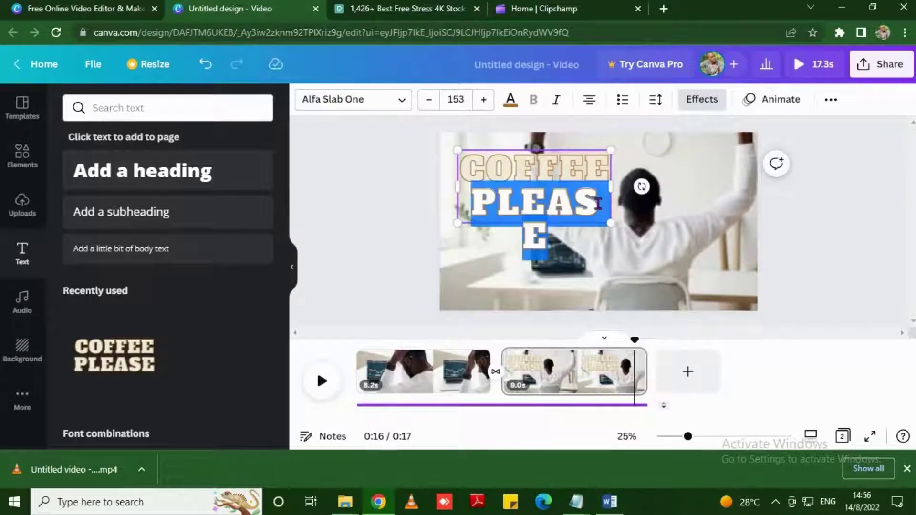
key(BackSpace)
key(BackSpace)
key(BackSpace)
key(BackSpace)
key(BackSpace)
key(BackSpace)
key(BackSpace)
key(BackSpace)
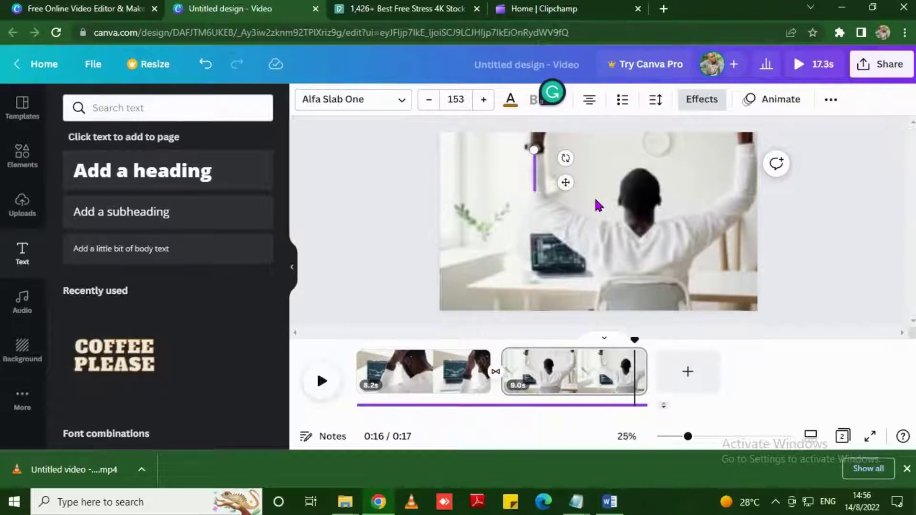
text(DO NOT LO)
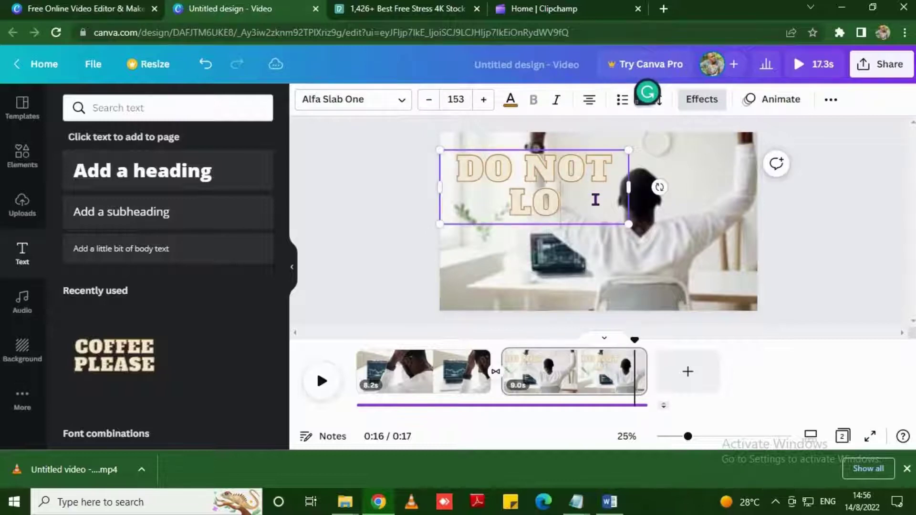
text(OK BACK)
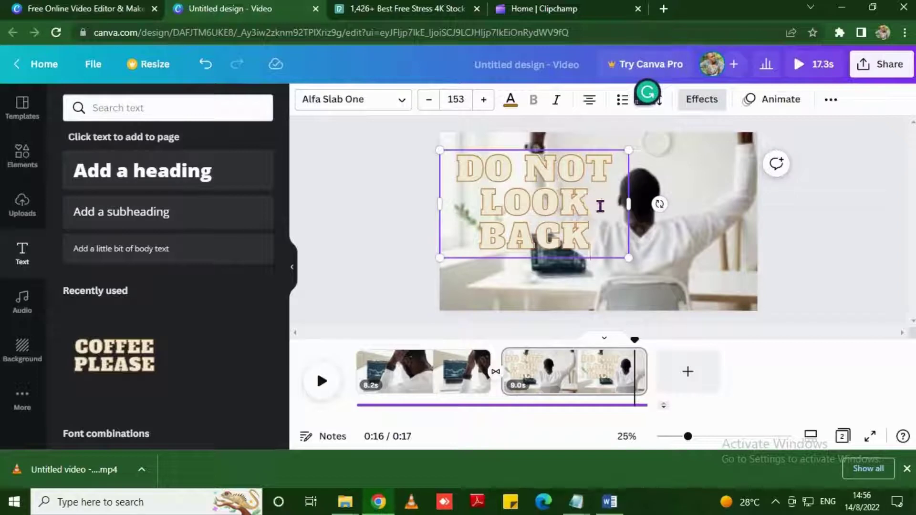
- Move the DO NOT LOOK BACK text box onto the first clip
click(326, 203)
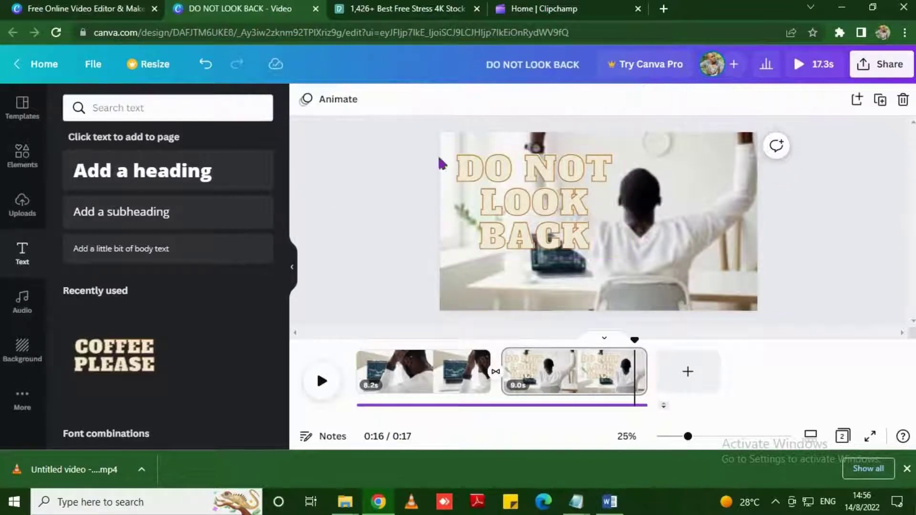
click(517, 178)
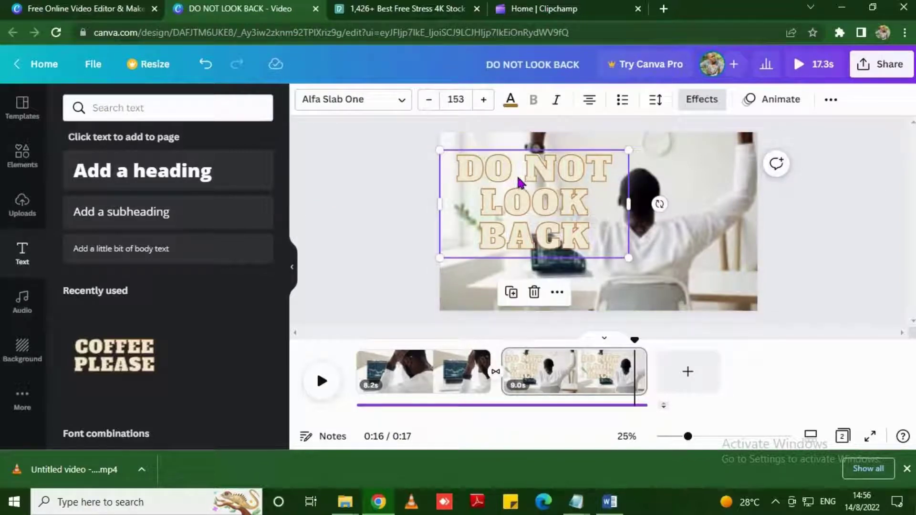
drag(519, 182, 492, 376)
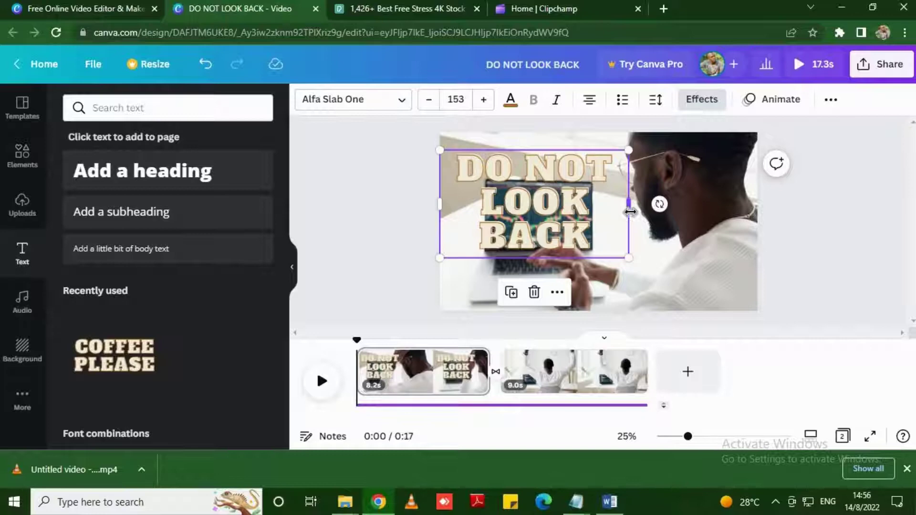
- Trim the second clip by entering a 9.0s duration, leaving it 8.7 seconds long
click(519, 382)
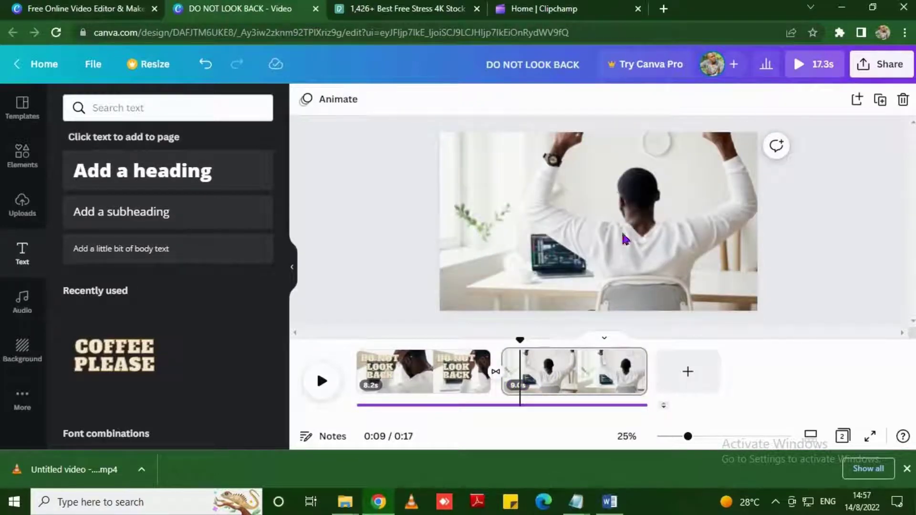
double_click(525, 381)
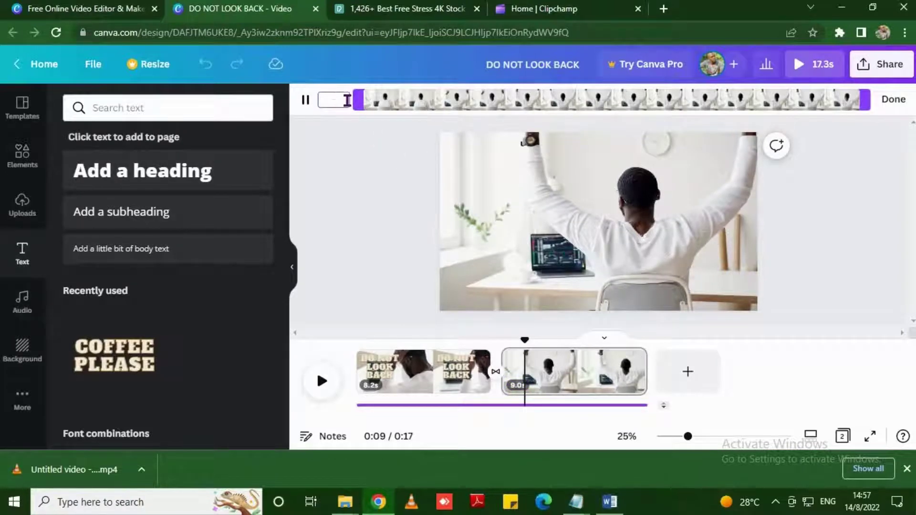
key(Return)
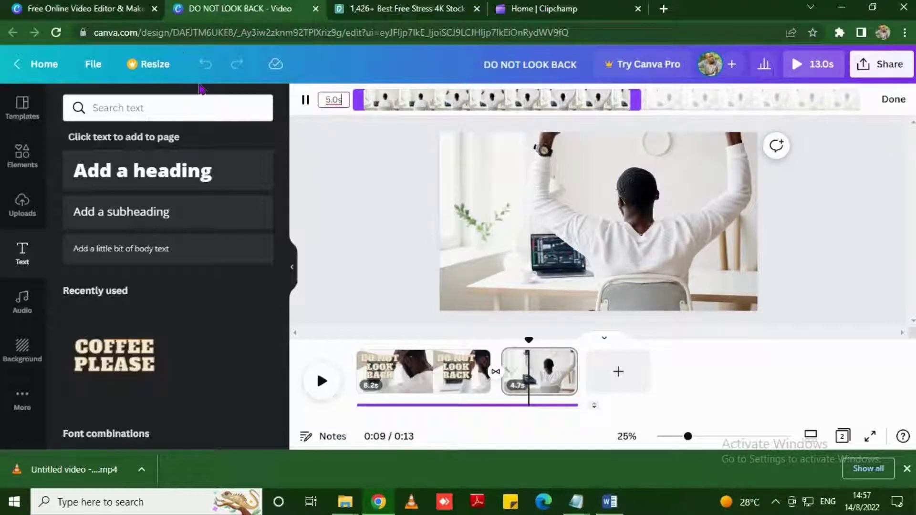
click(342, 101)
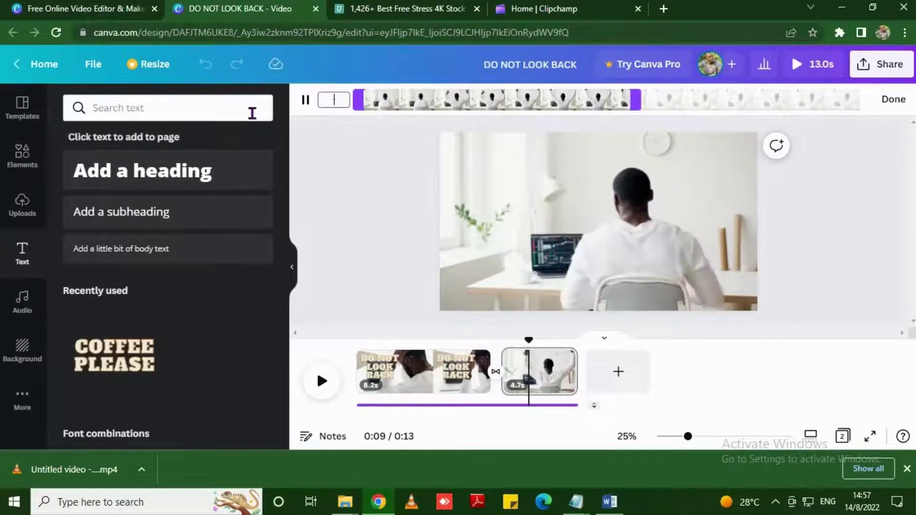
text(9.0s)
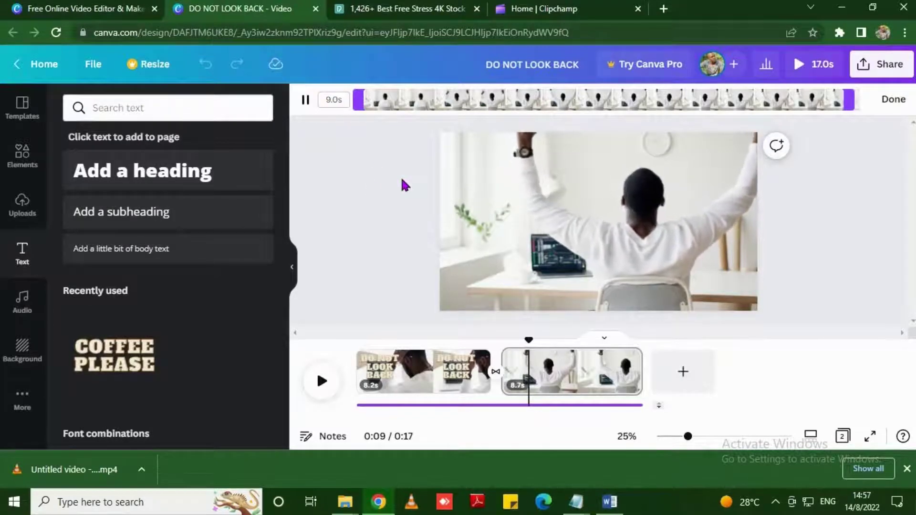
click(334, 380)
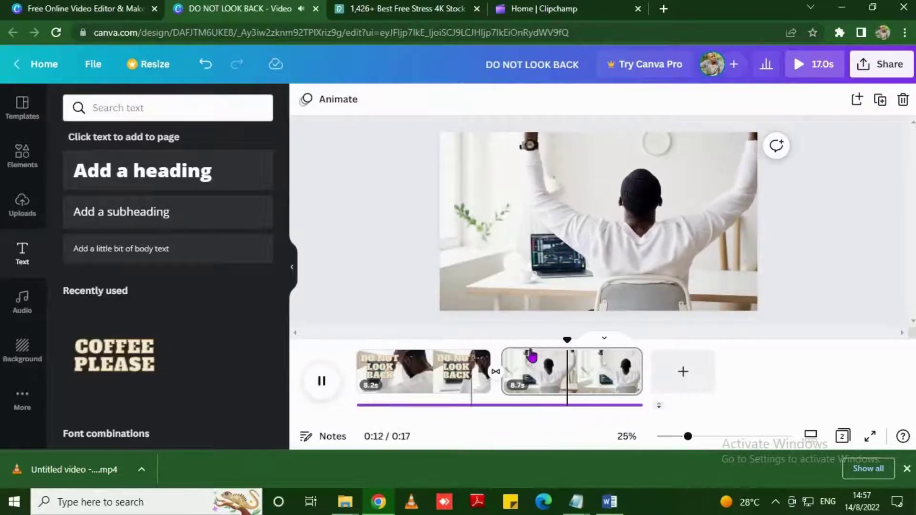
- Delete the DO NOT LOOK BACK overlay from the first clip and replay the preview from the start
drag(574, 340, 328, 382)
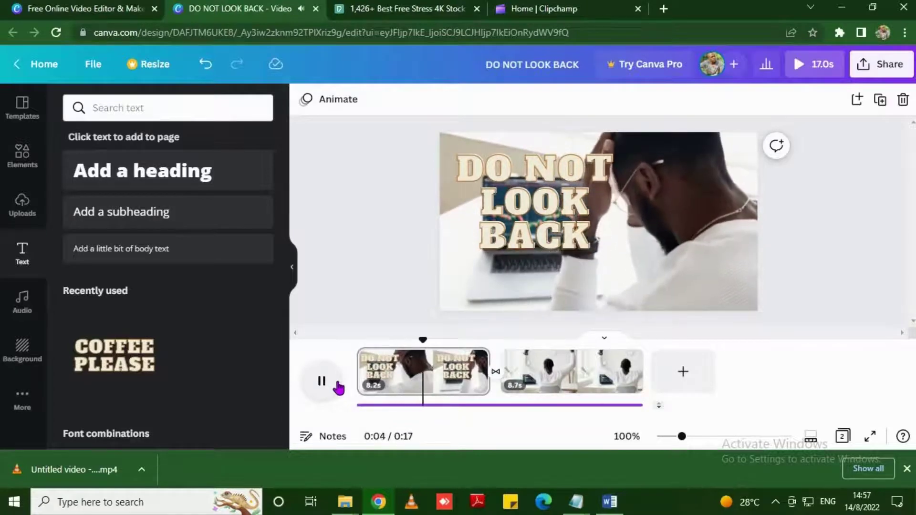
click(520, 206)
key(Delete)
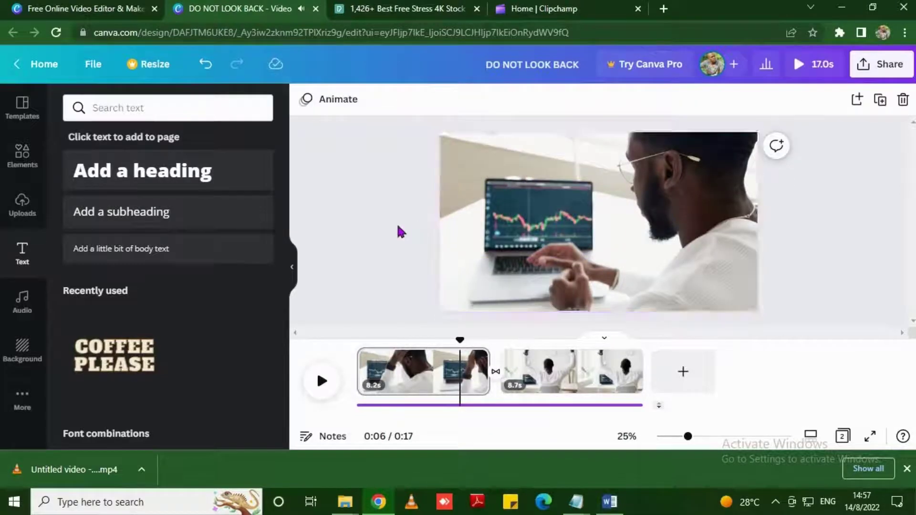
click(322, 380)
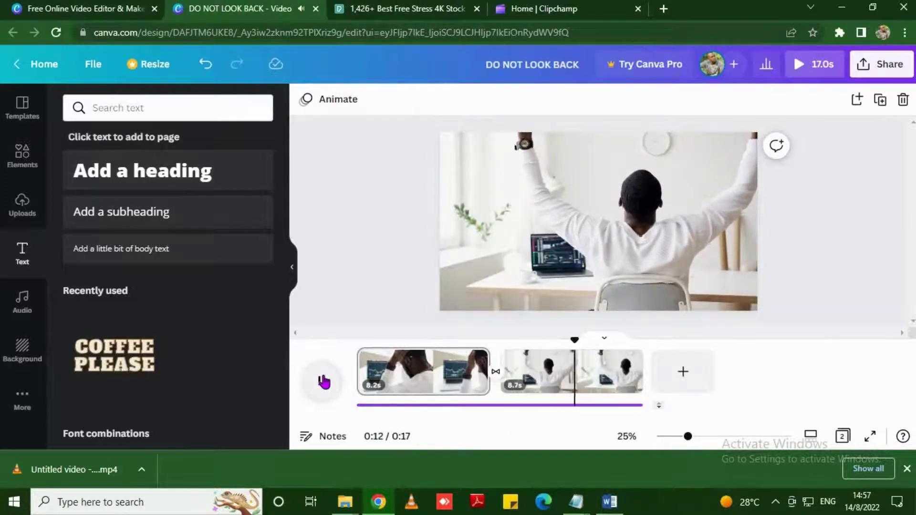
- Delete page 2 with the stretching clip
click(622, 369)
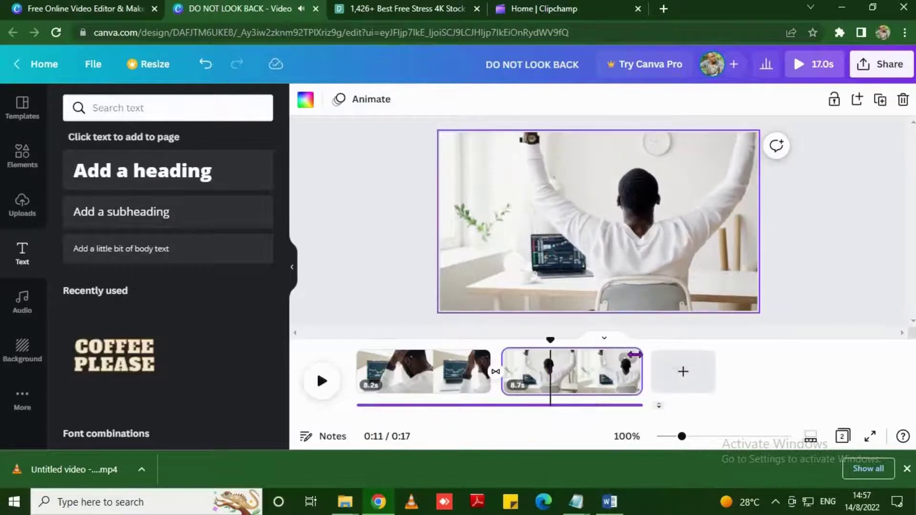
click(627, 361)
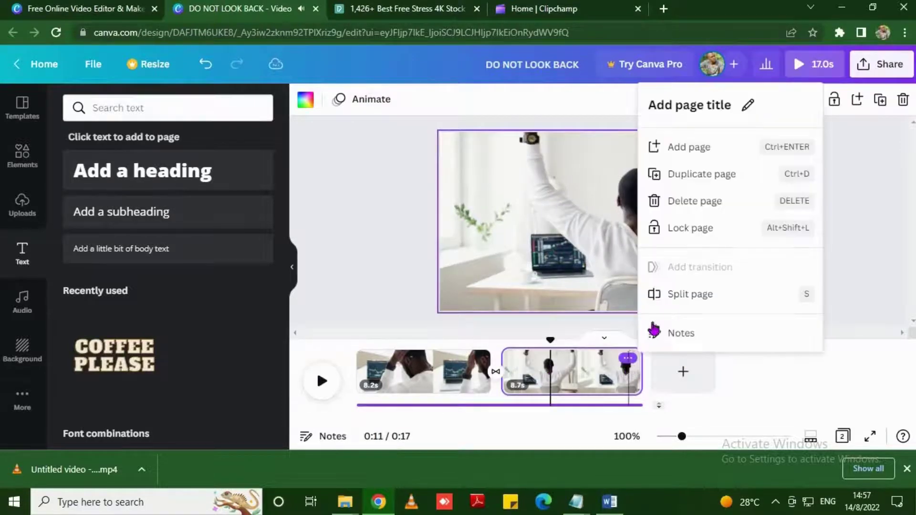
click(687, 208)
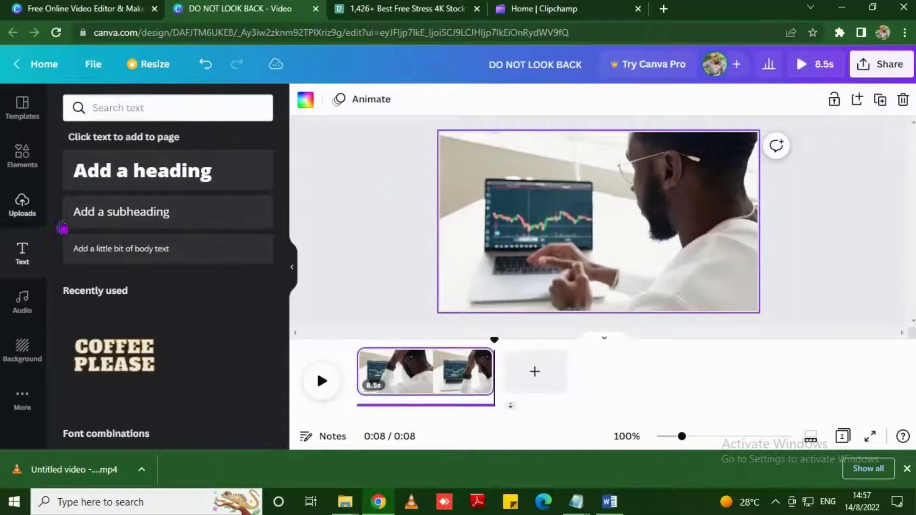
- Add the uploaded car steering-wheel video as the new second clip, making the video 16.1 seconds
click(22, 205)
click(171, 207)
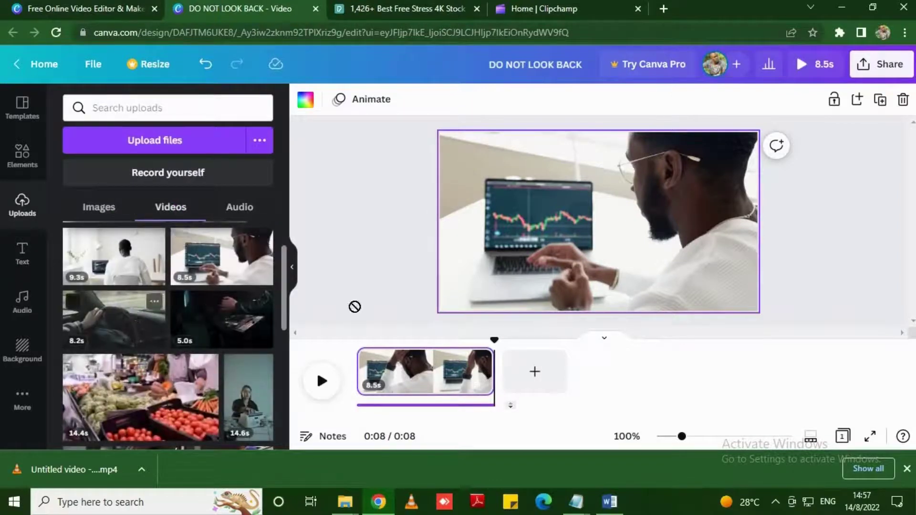
drag(355, 307, 539, 345)
drag(379, 378, 556, 374)
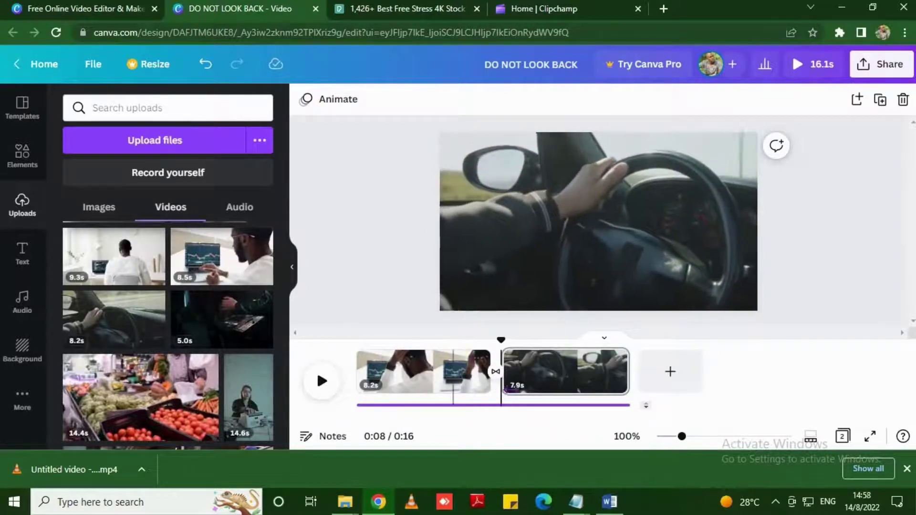
- Apply a Dissolve transition between the laptop and steering-wheel clips and preview it to 0:13
click(496, 371)
click(170, 172)
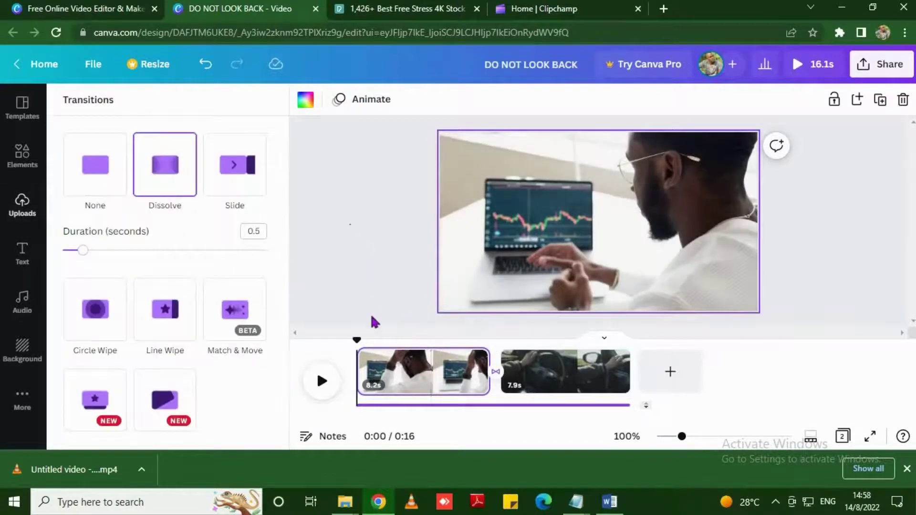
click(325, 381)
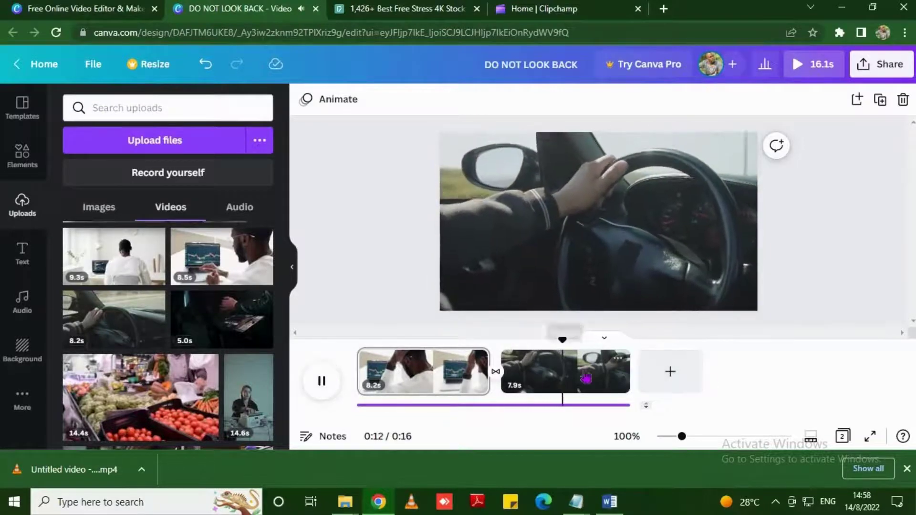
click(323, 382)
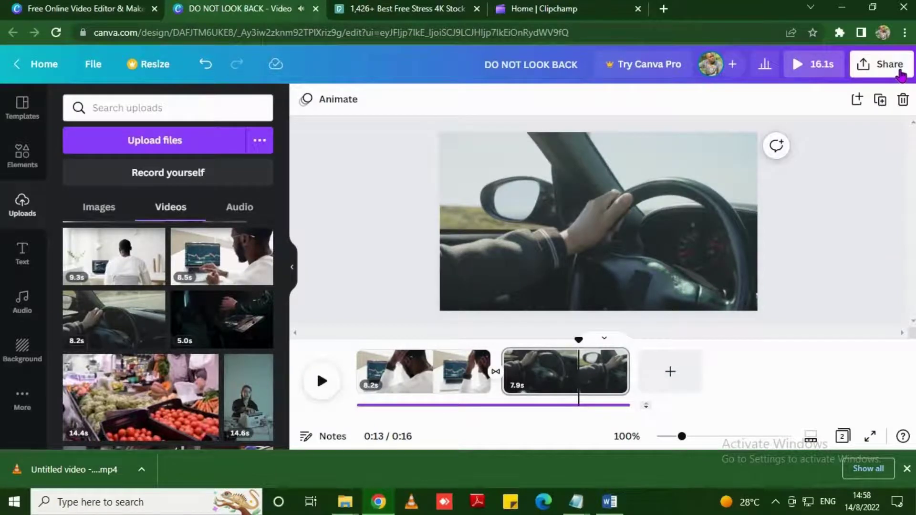
- Download all pages of the DO NOT LOOK BACK design as an MP4 video
click(899, 72)
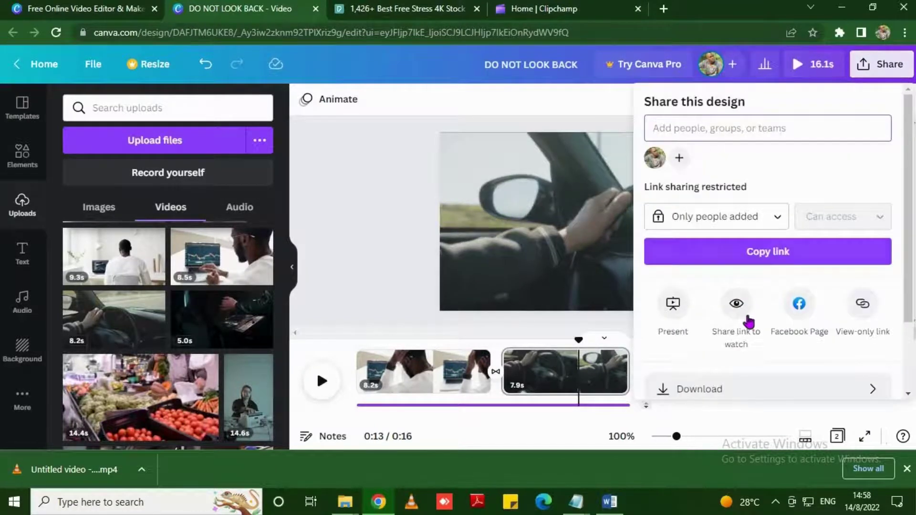
click(742, 387)
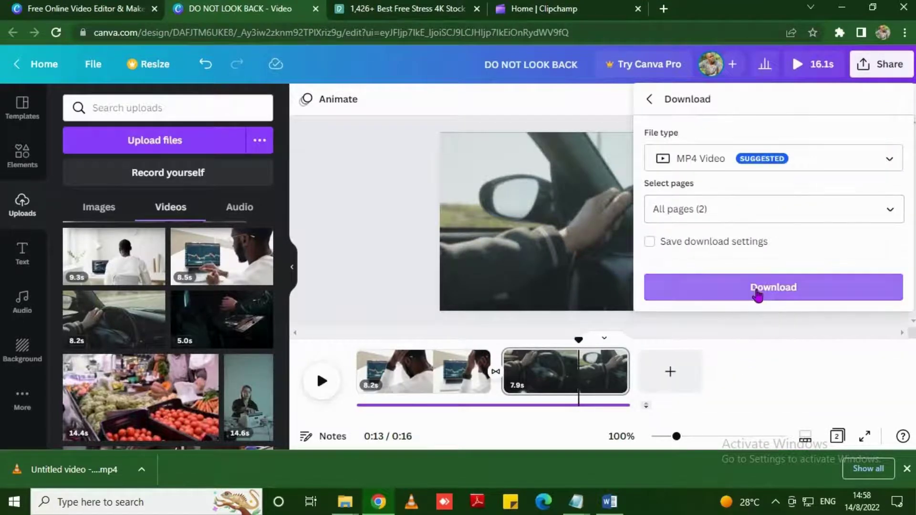
click(759, 292)
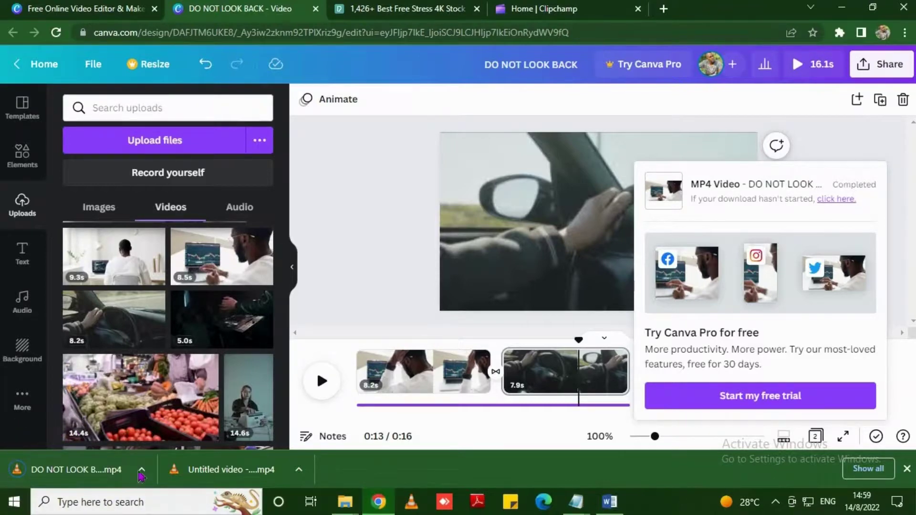
- Locate the downloaded DO NOT LOOK BACK.mp4 in Downloads and play it in VLC
click(141, 474)
click(165, 426)
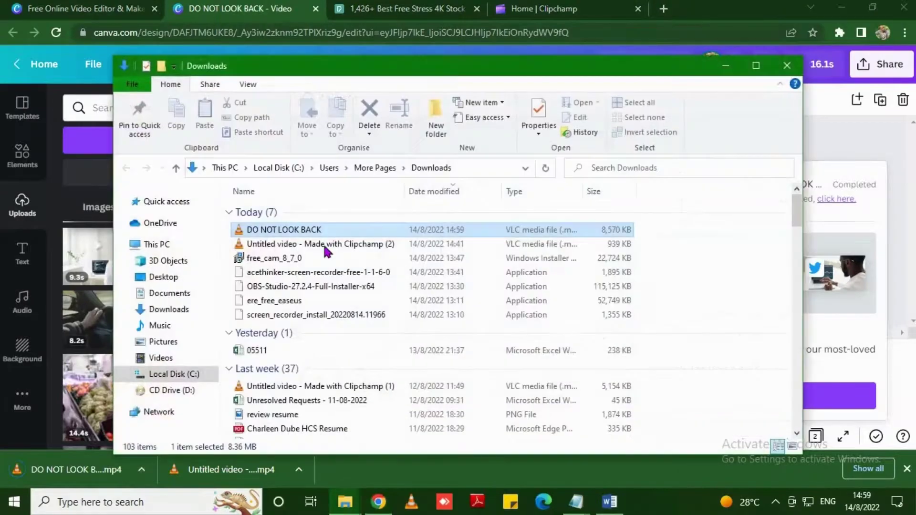
double_click(286, 229)
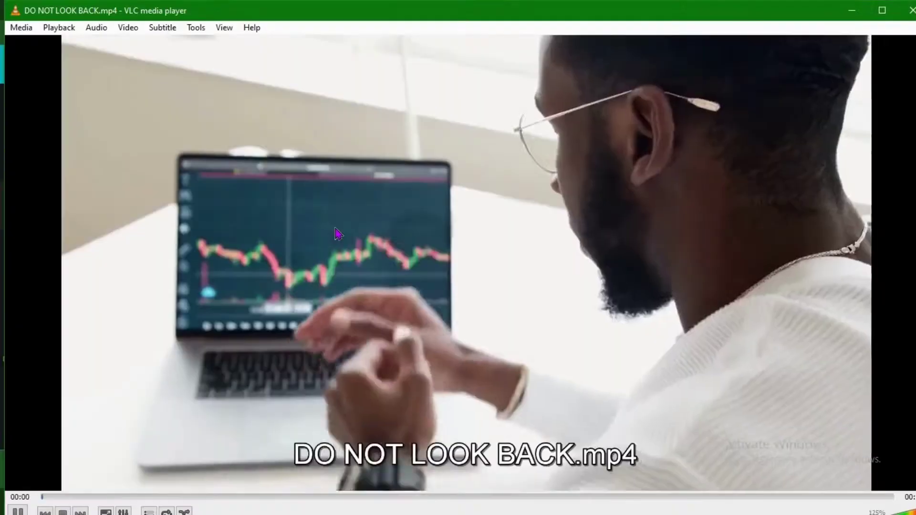